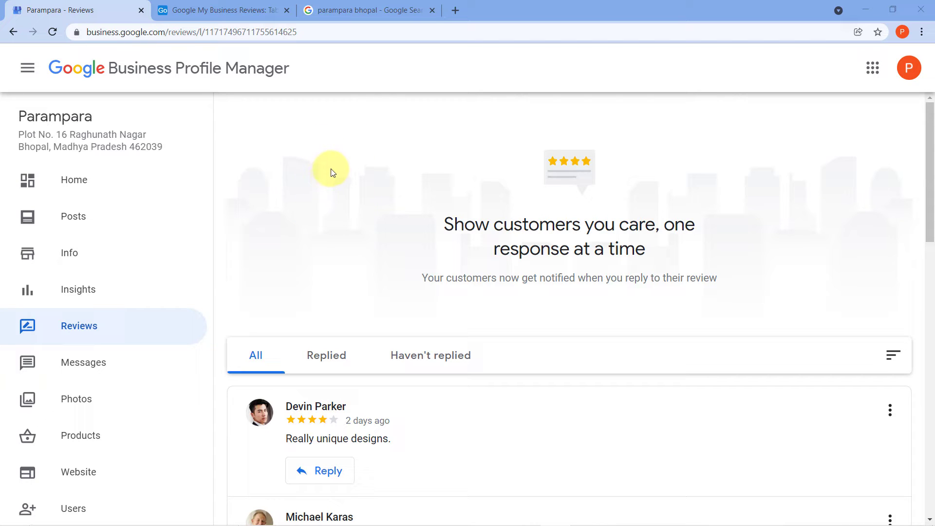
Examine the Google My Business Reviews table in Airtable, the Parampara listing in Google Search, and the signed-in reviewer account.
left_click(235, 5)
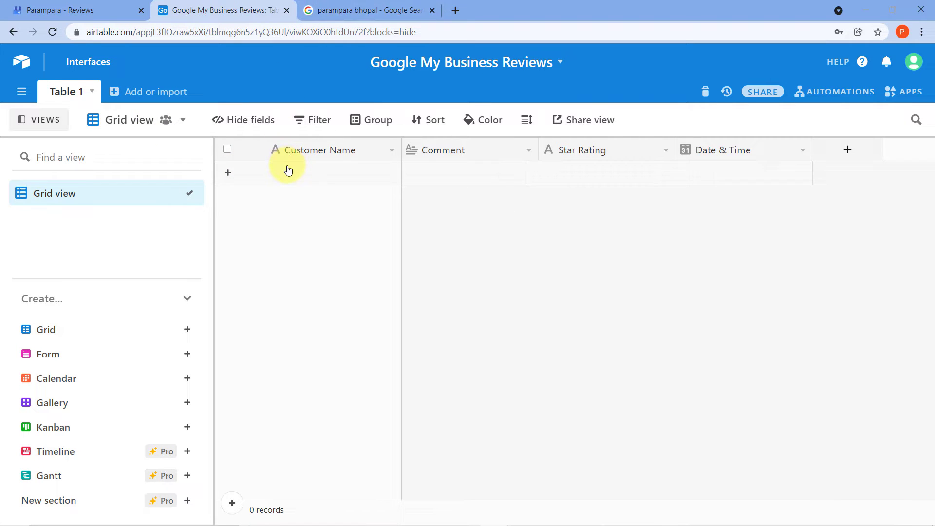
left_click(396, 10)
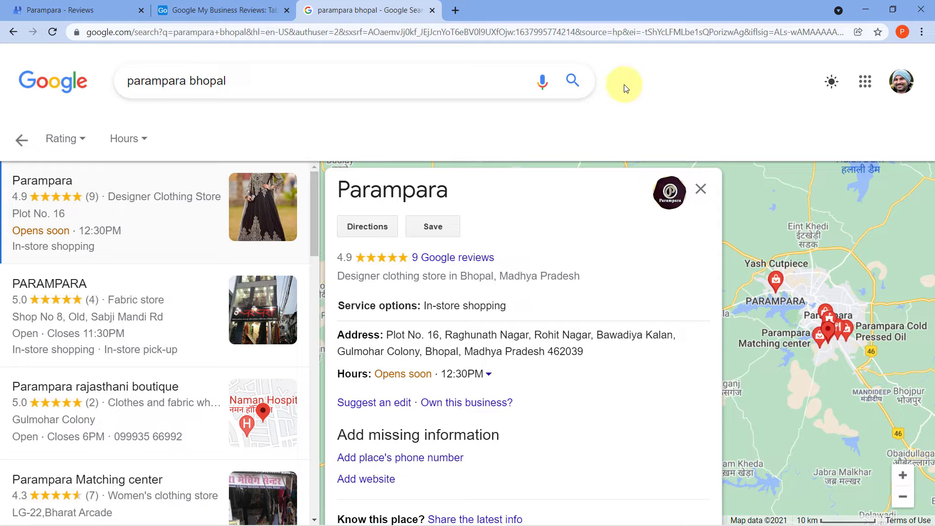
left_click(902, 81)
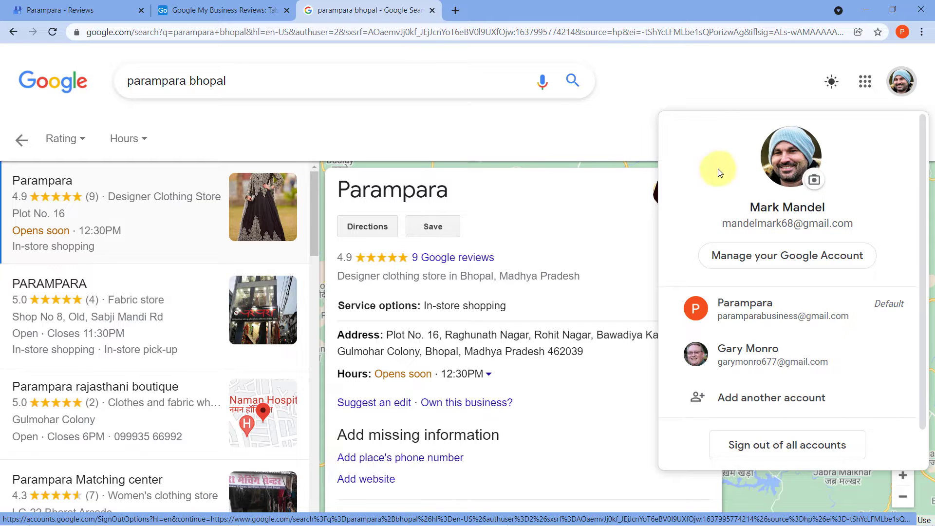
left_click(633, 131)
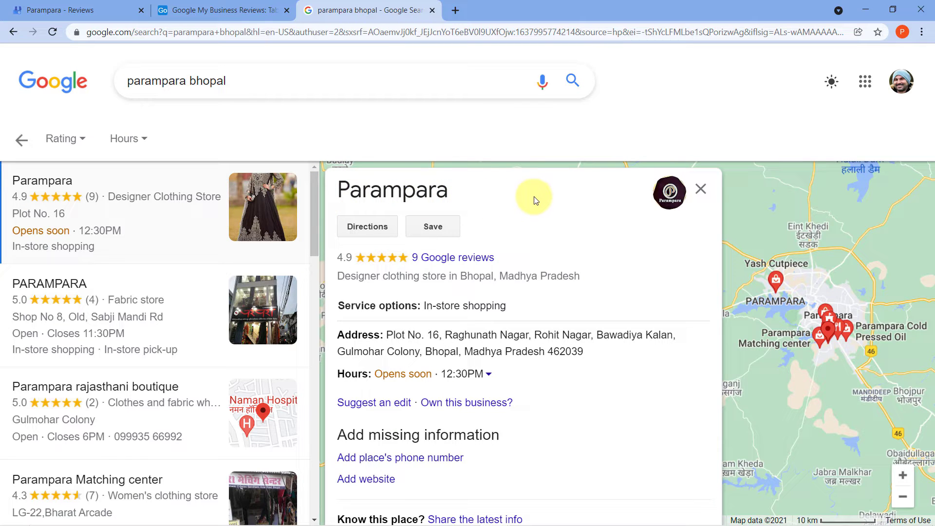
Post a five-star review for Parampara on Google with the comment "Unique designs at best price.".
scroll(571, 199, "down", 6)
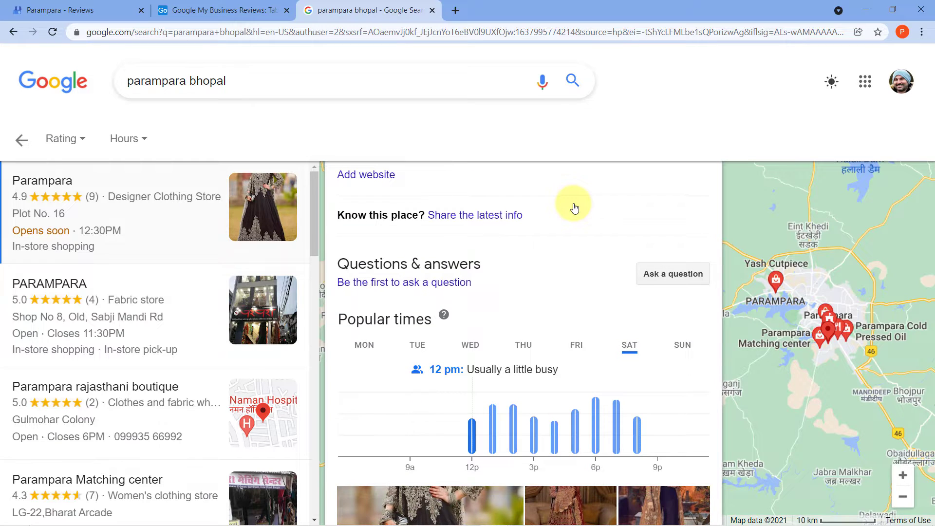
scroll(574, 208, "down", 10)
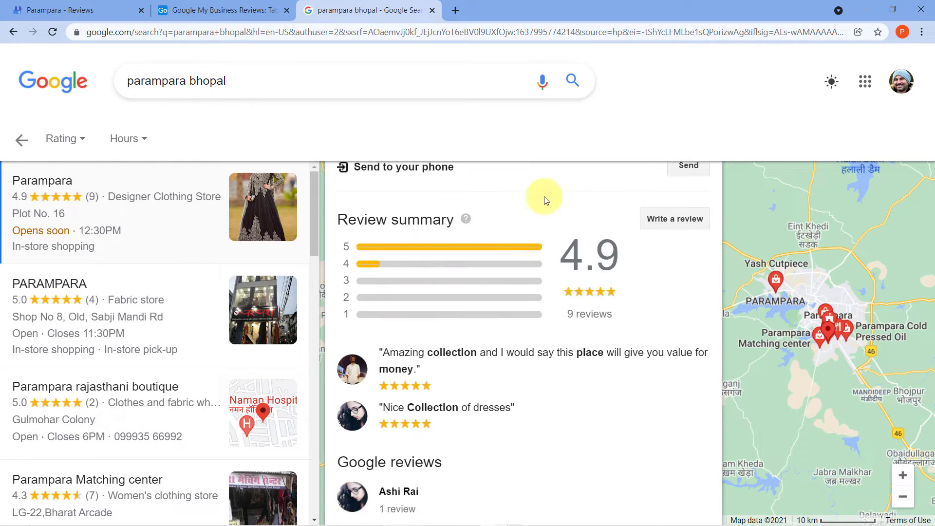
left_click(667, 218)
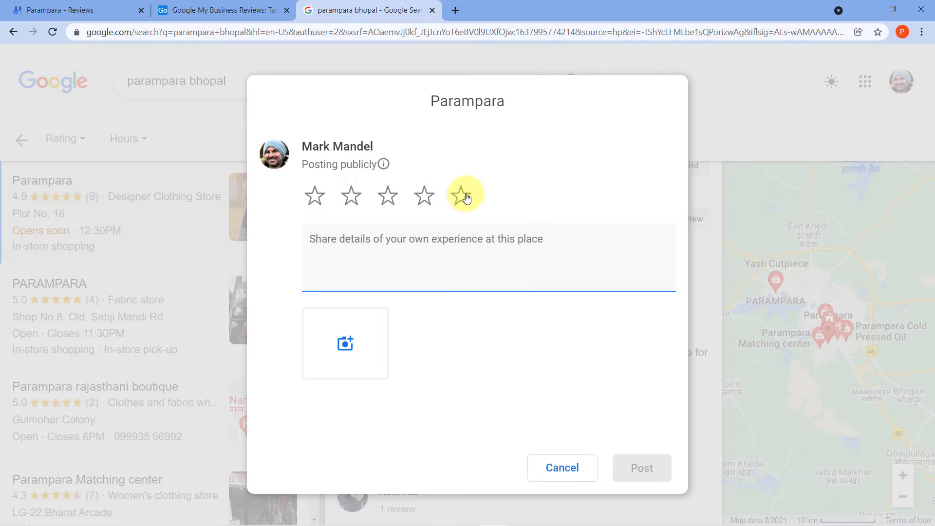
left_click(461, 197)
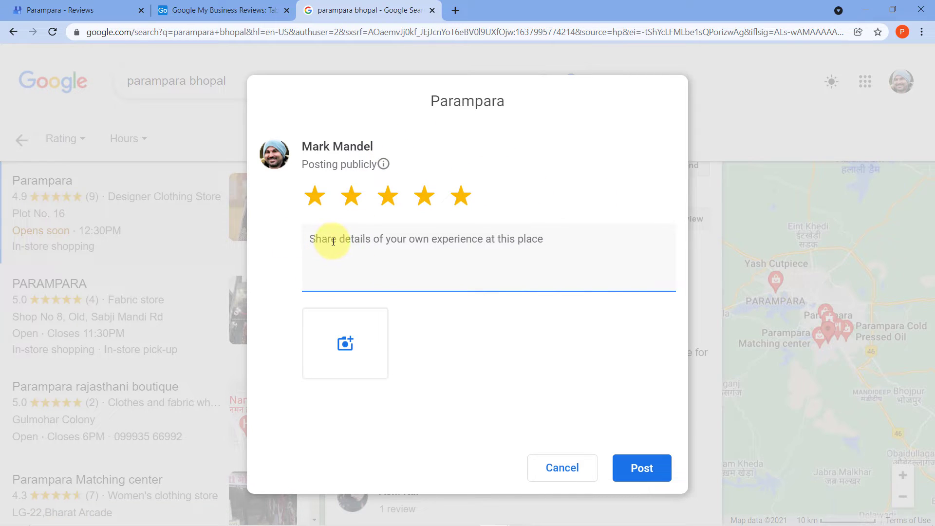
type("Unique designs at best price.")
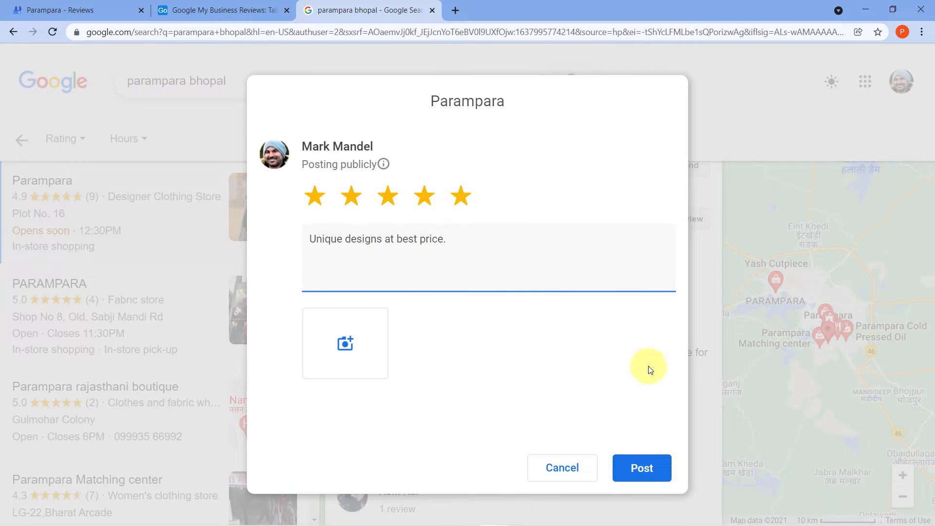
left_click(641, 469)
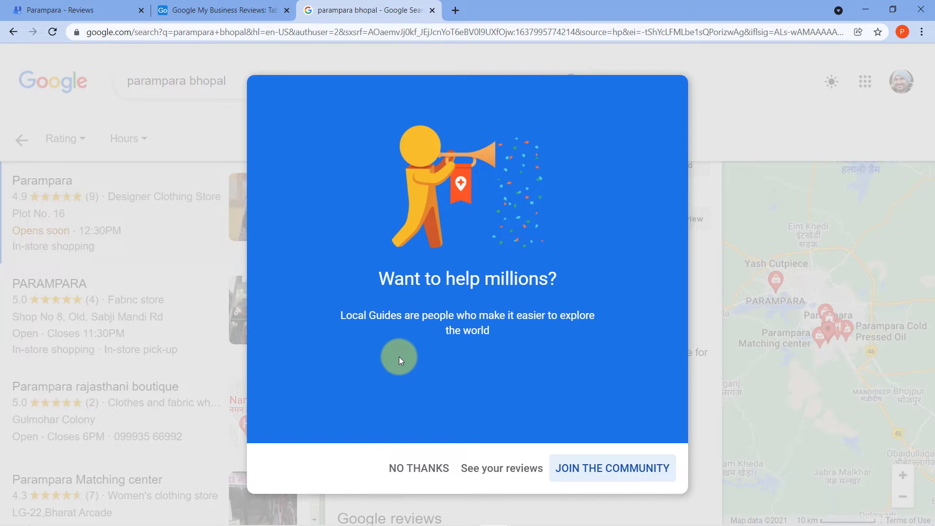
Check the Airtable table for the posted review's record and compare it with the business's Google reviews page.
left_click(165, 9)
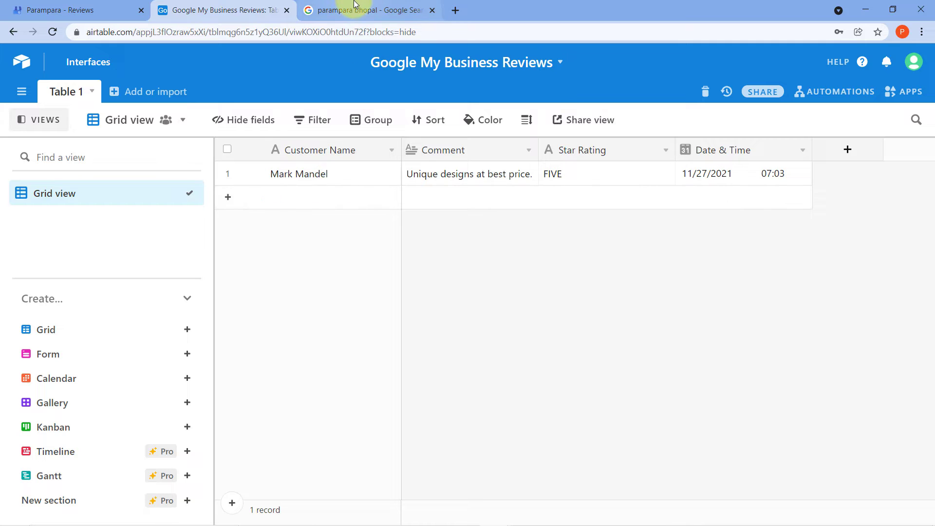
left_click(343, 14)
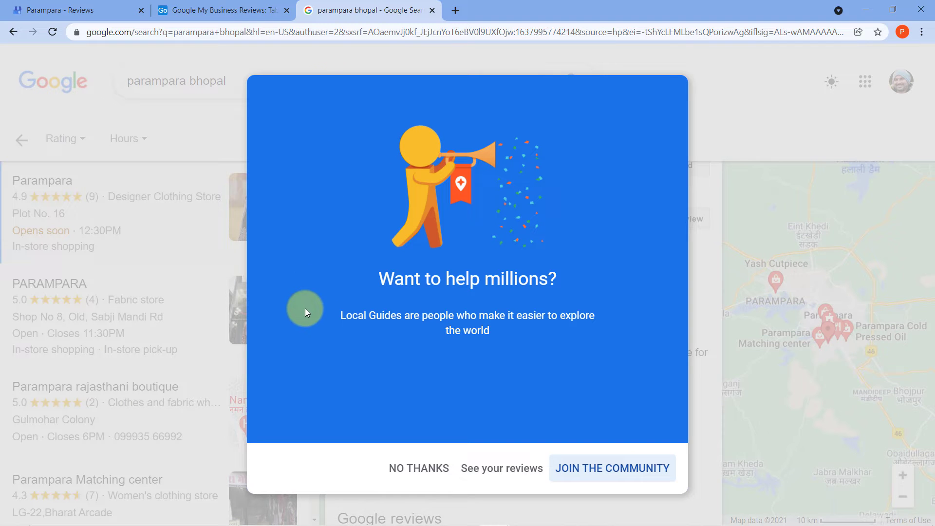
left_click(177, 10)
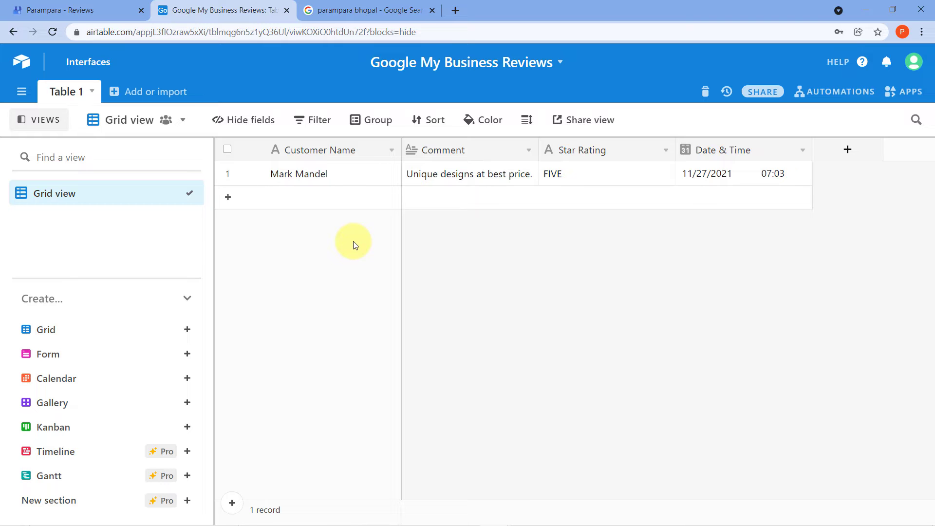
left_click(10, 7)
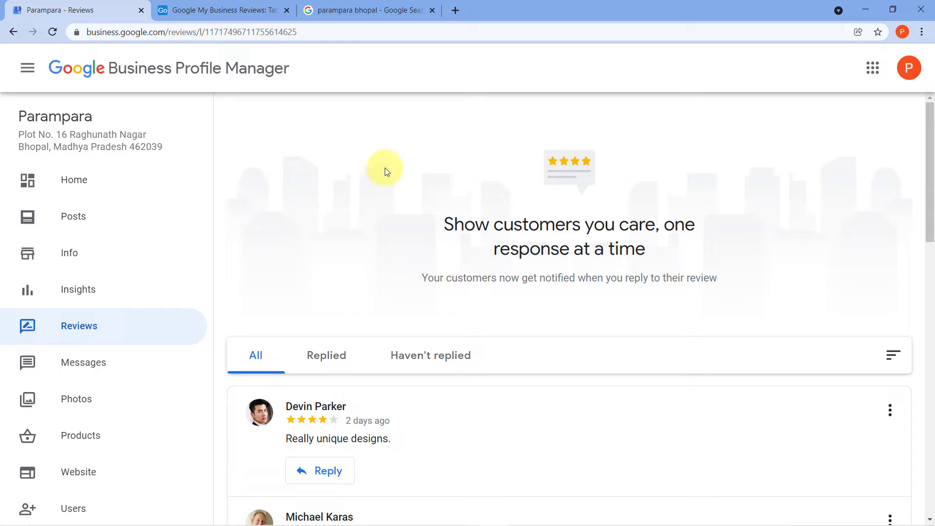
left_click(223, 6)
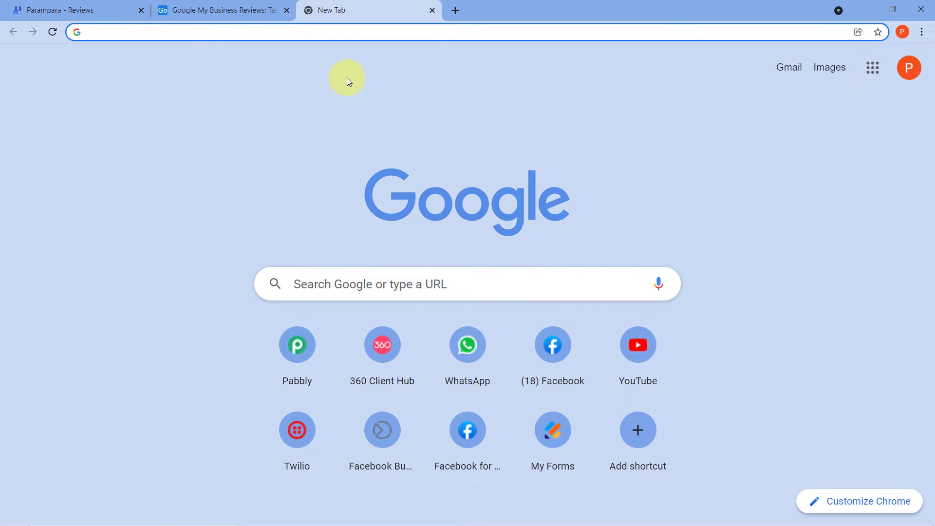
Open pabbly.com in the browser and go to the Pabbly Connect product page.
type("pabbly.")
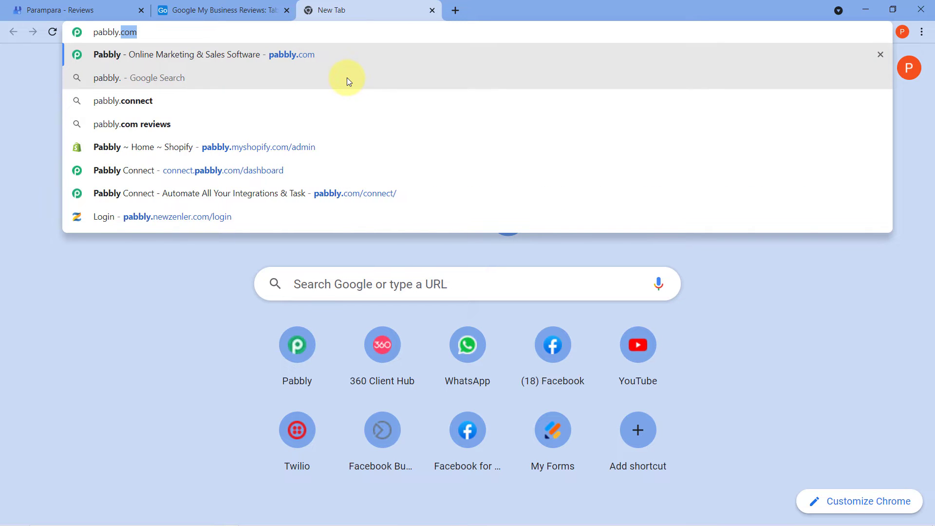
type("com")
key("Return")
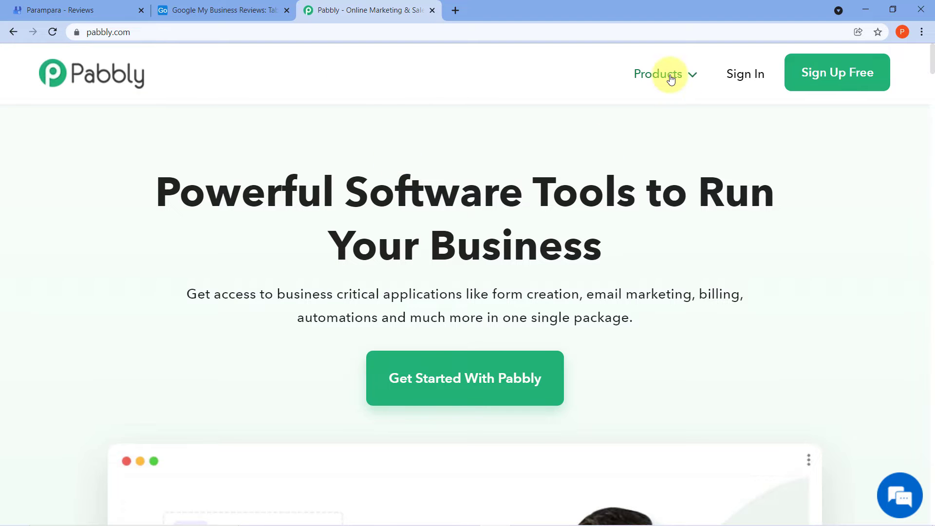
mouse_move(666, 74)
left_click(307, 265)
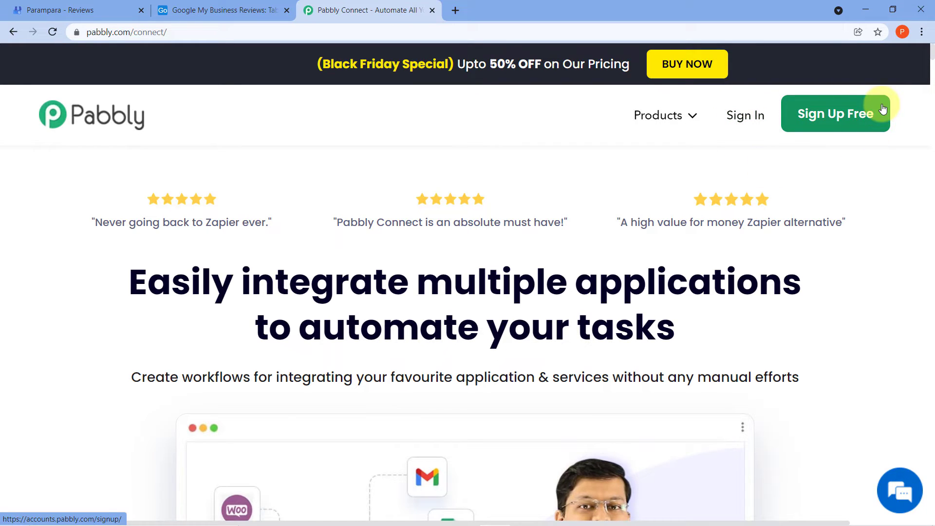
Sign in to Pabbly and access Pabbly Connect from the account's apps.
left_click(750, 120)
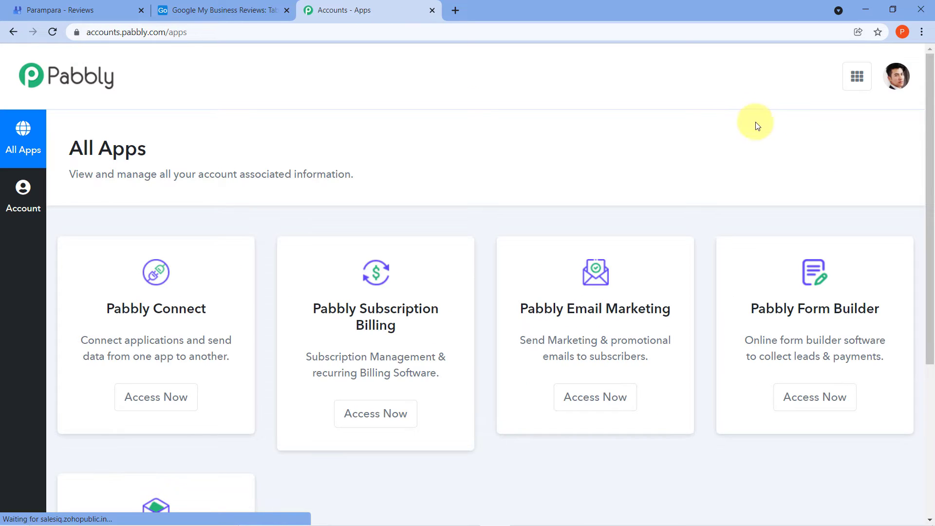
scroll(481, 107, "down", 3)
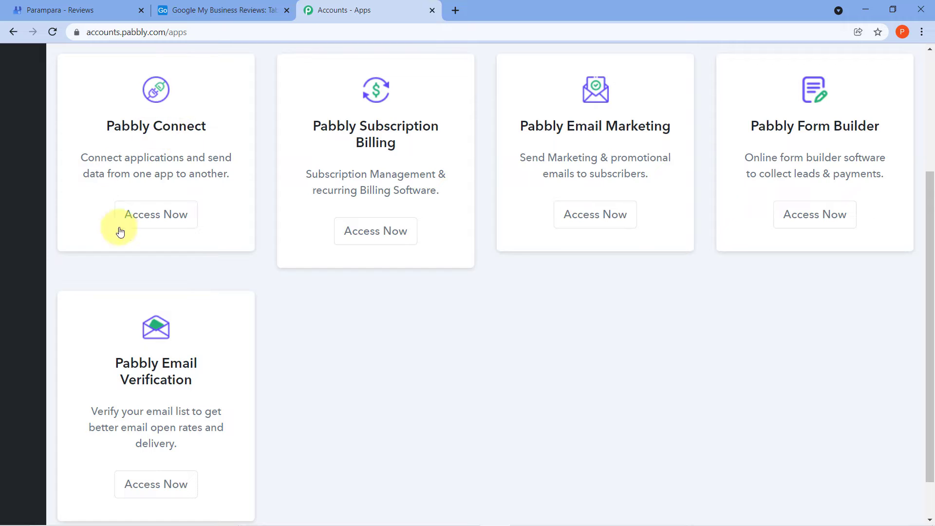
left_click(149, 213)
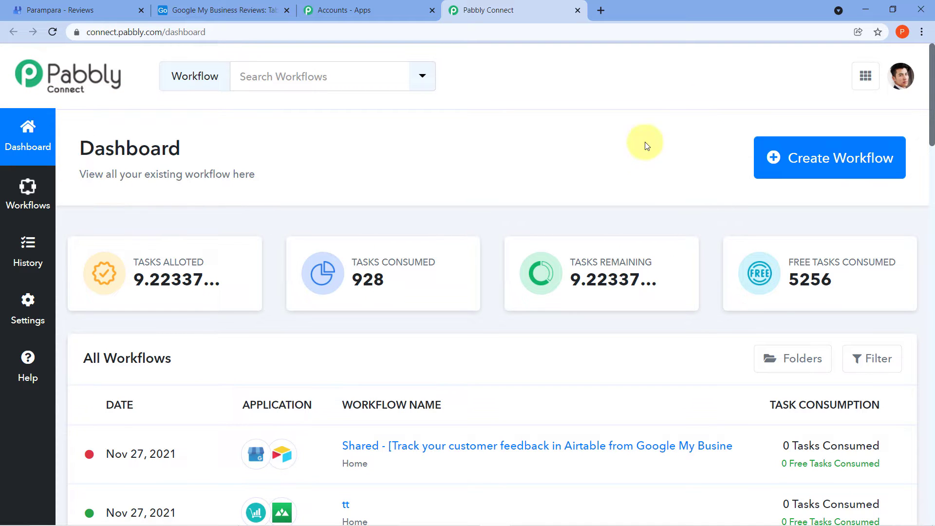
Create a workflow named "Google My Business to Airtable" and collapse its trigger section.
left_click(788, 157)
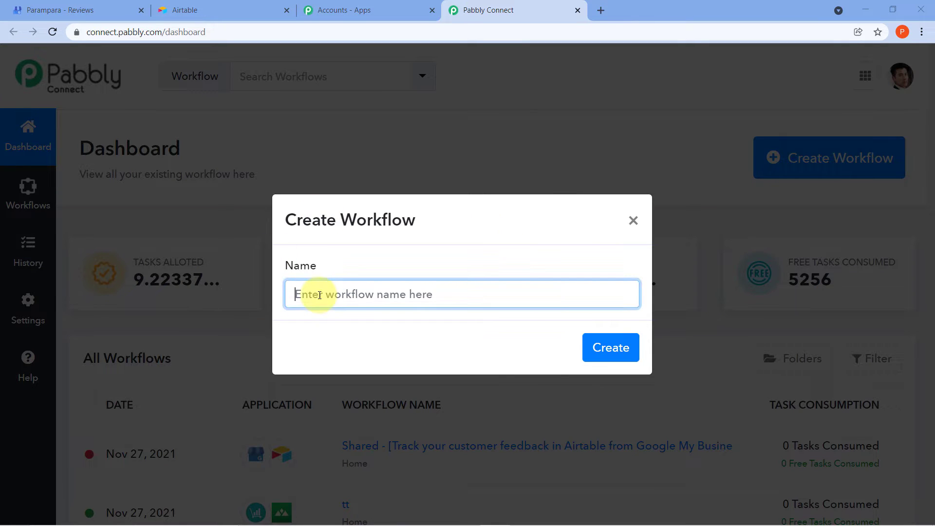
type("Google My")
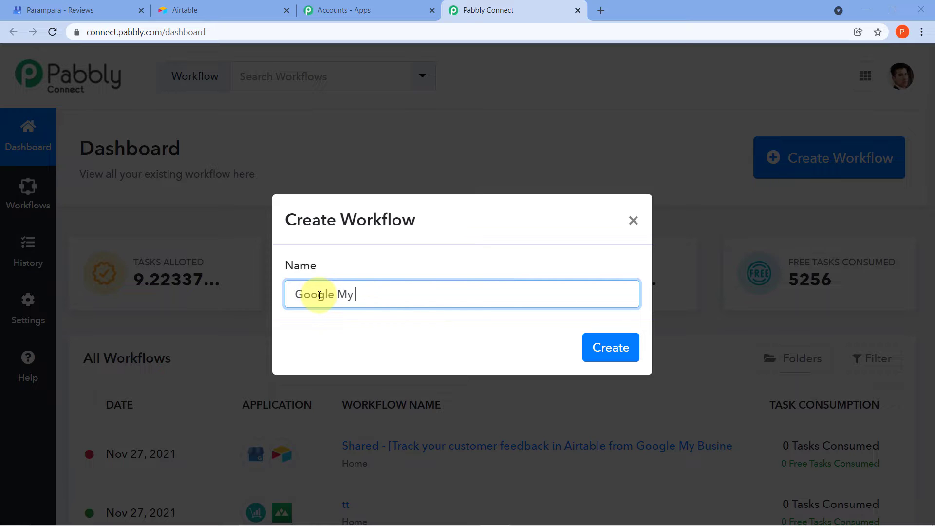
type(" Business to Airtabl")
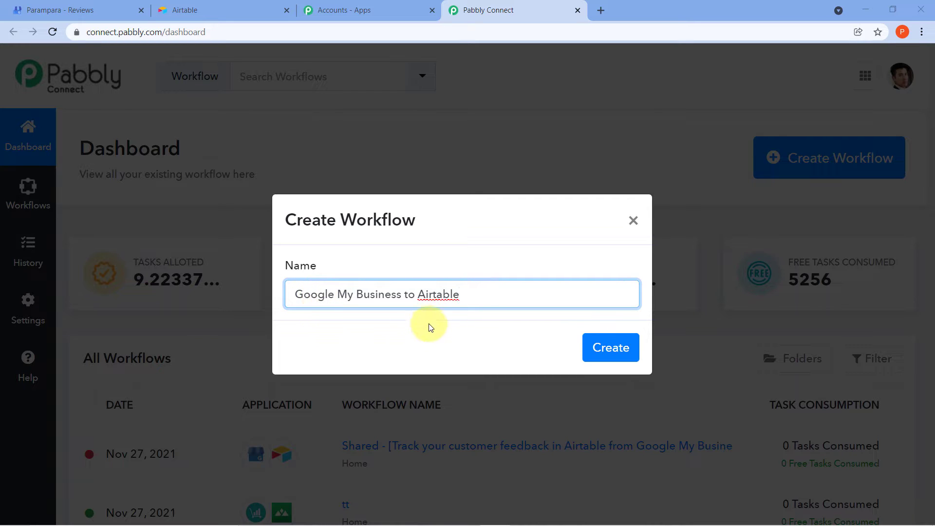
type("e")
left_click(606, 352)
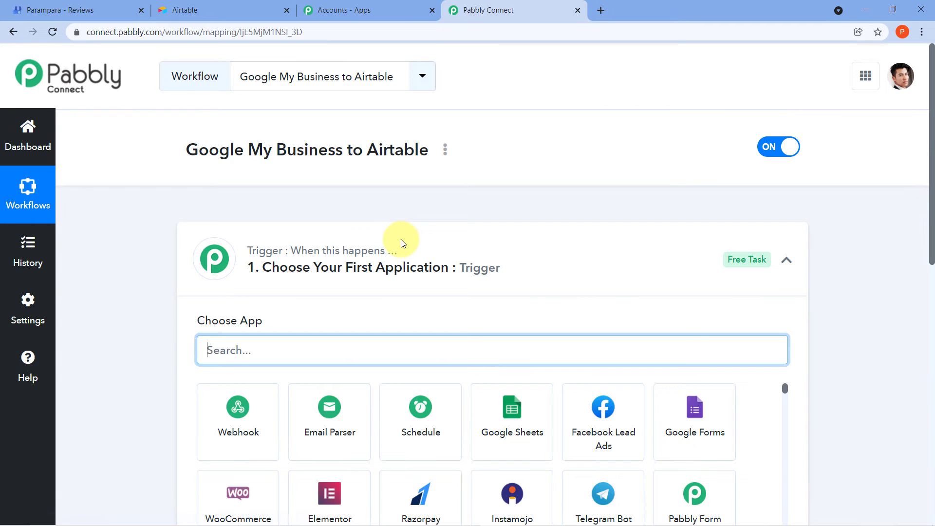
left_click(401, 240)
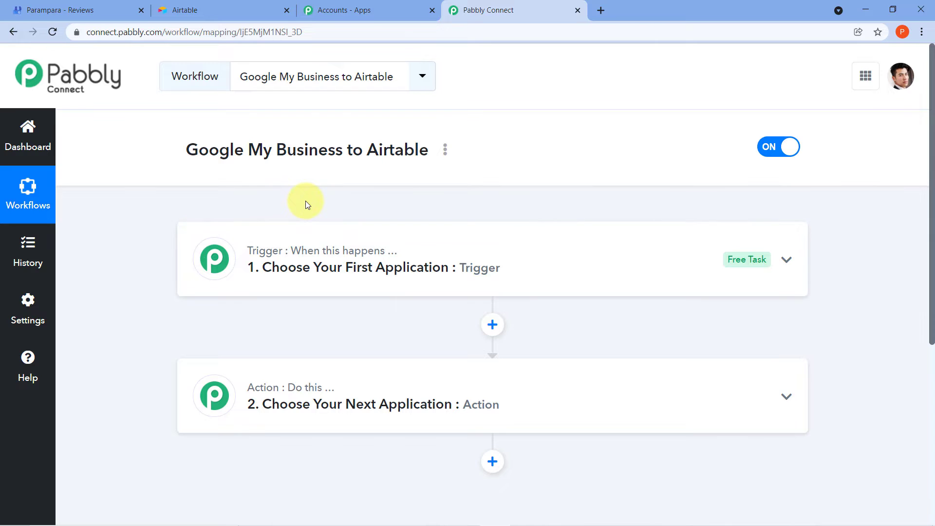
Set the workflow's trigger application to Google My Business with the New Review trigger event.
scroll(304, 200, "down", 1)
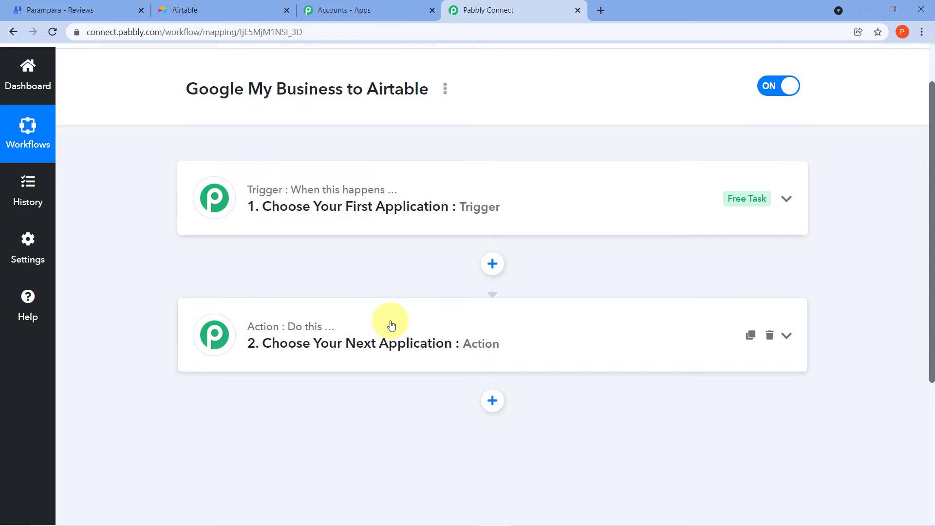
left_click(321, 200)
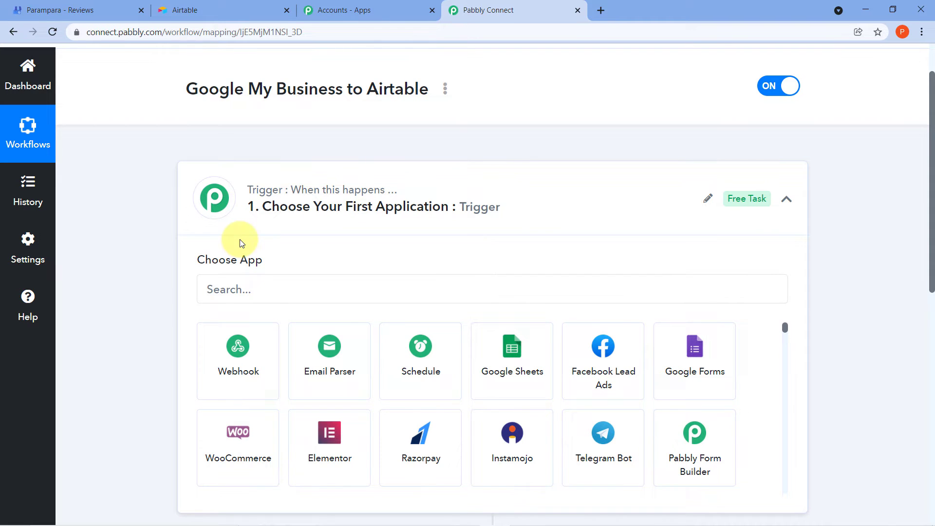
left_click(237, 290)
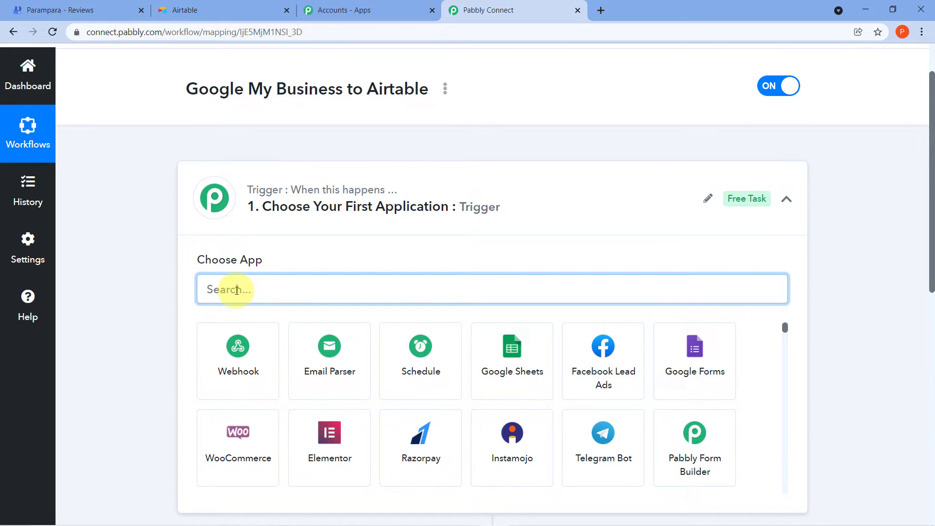
type("Google My")
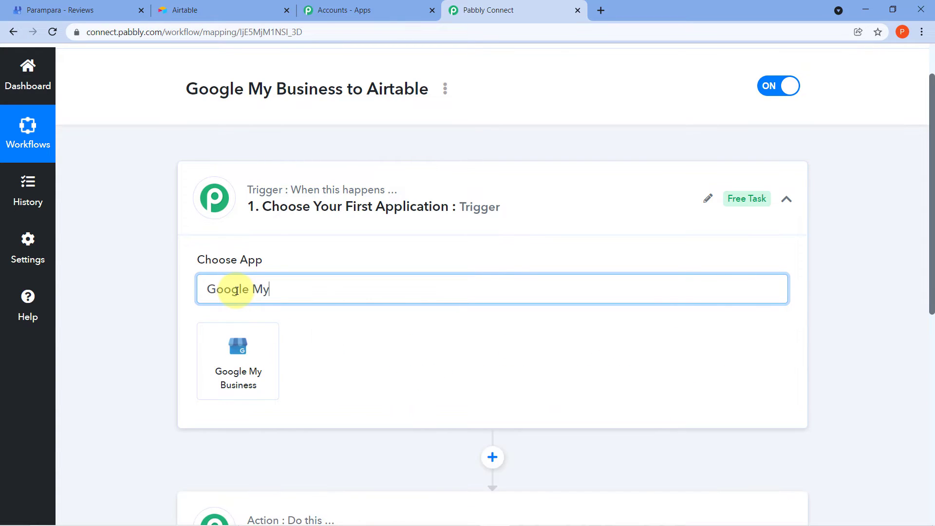
left_click(217, 366)
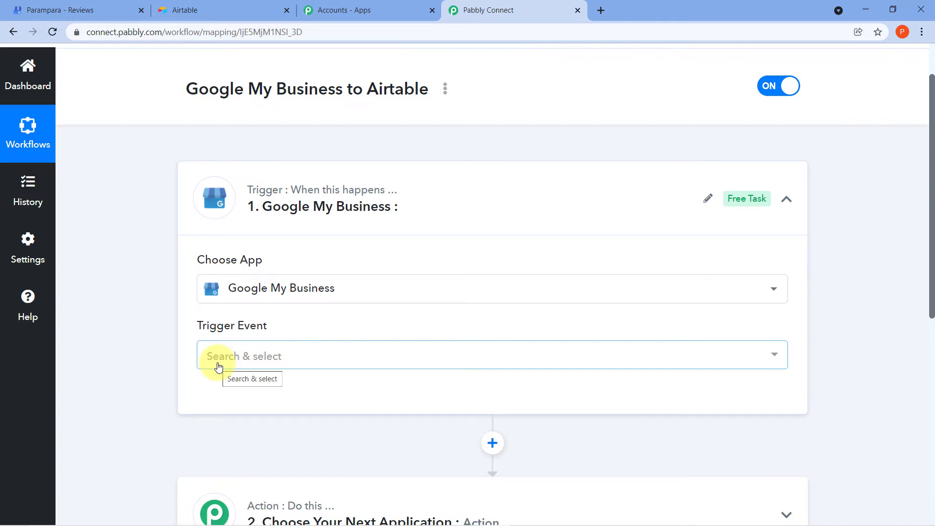
left_click(268, 358)
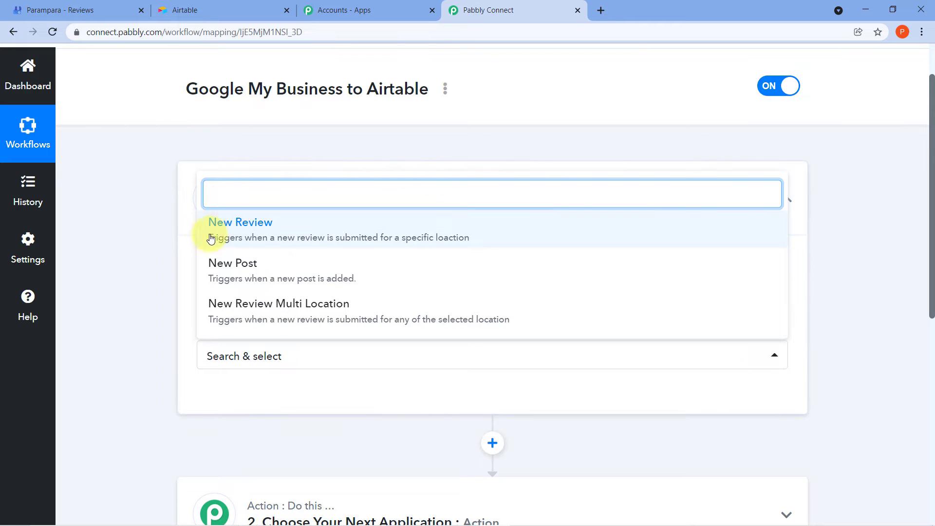
left_click(227, 233)
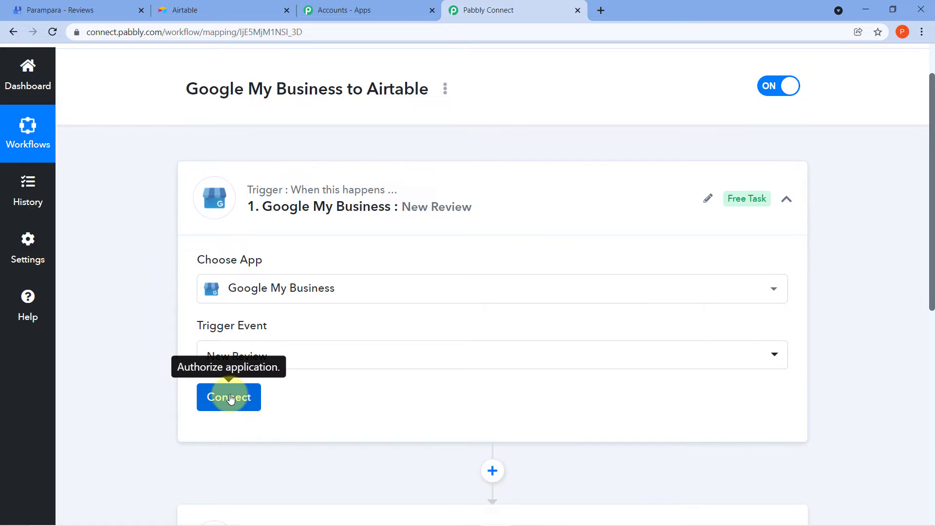
Add a new Google My Business connection to the trigger and authorize pabbly.com with the listed Google account.
left_click(234, 398)
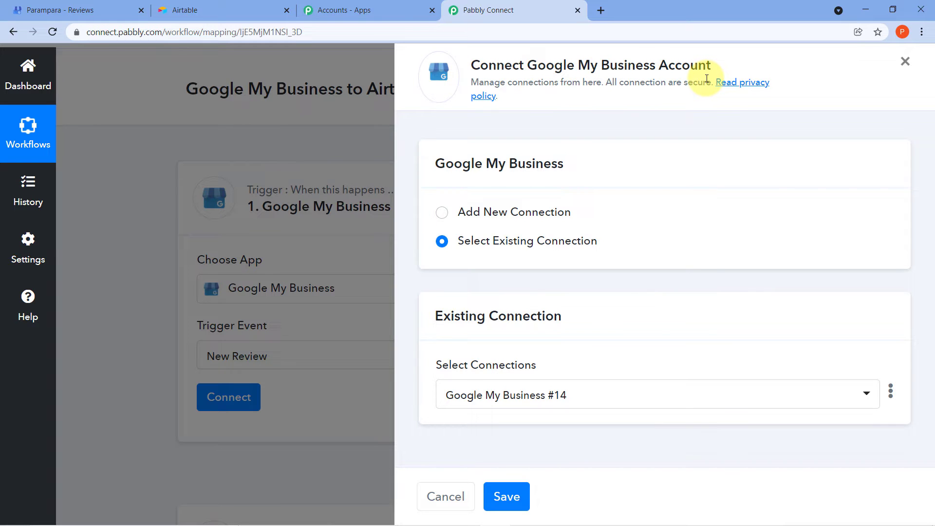
left_click(441, 211)
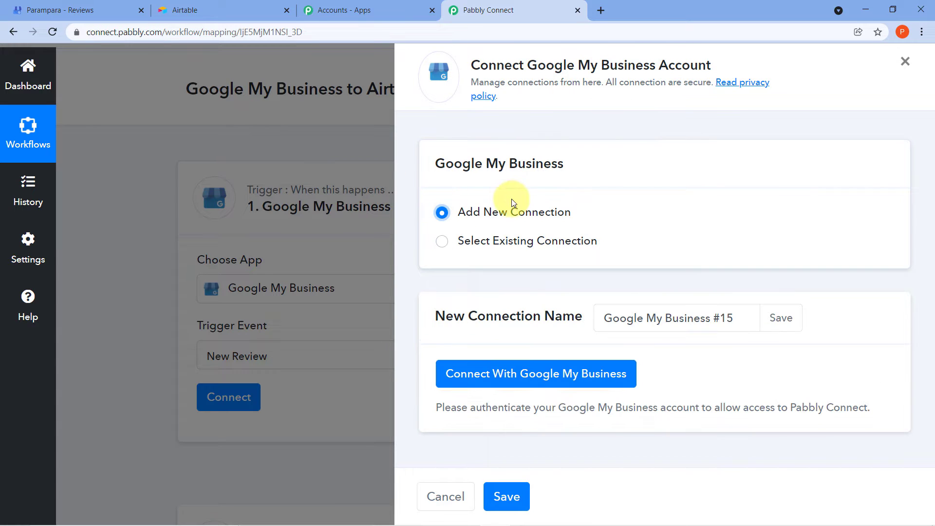
left_click(519, 374)
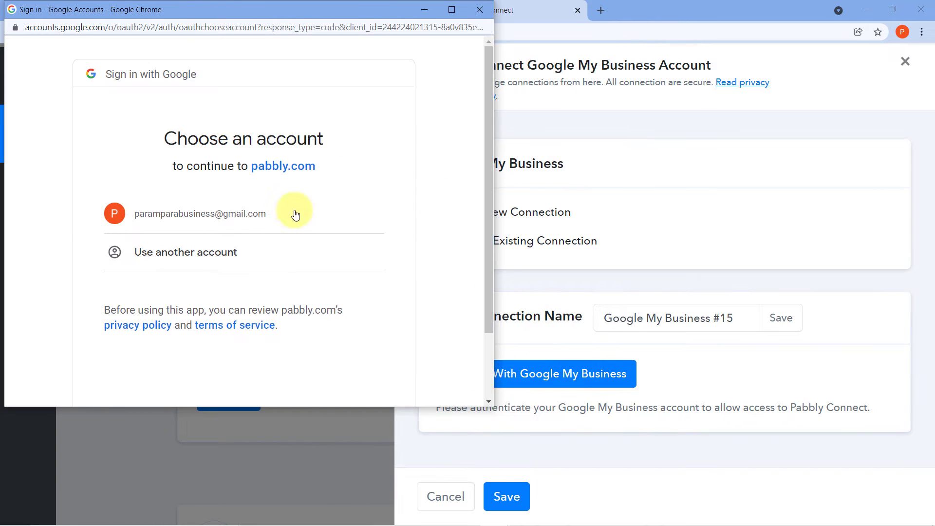
left_click(301, 209)
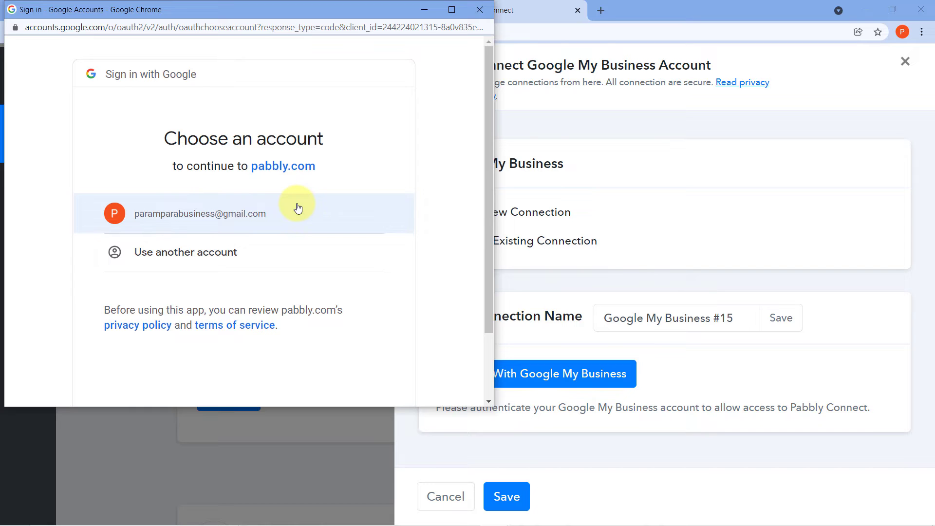
left_click(151, 211)
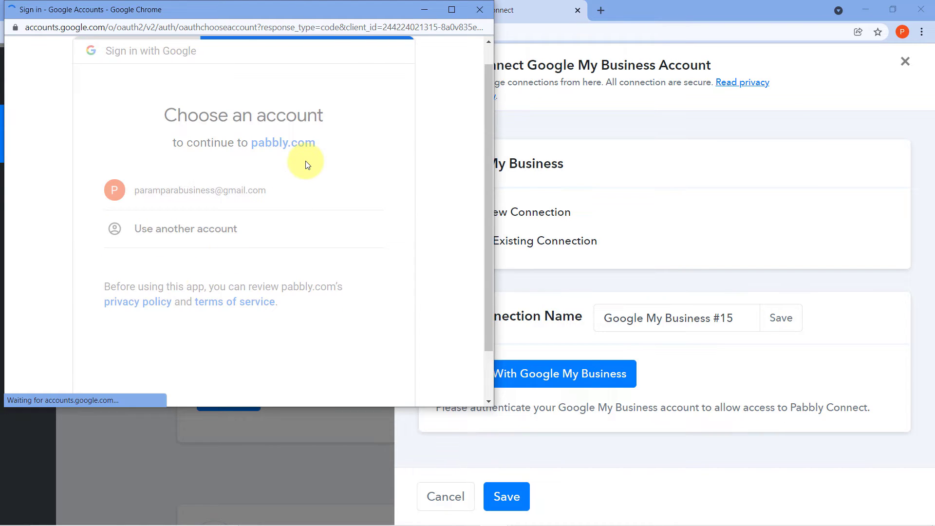
scroll(344, 161, "down", 3)
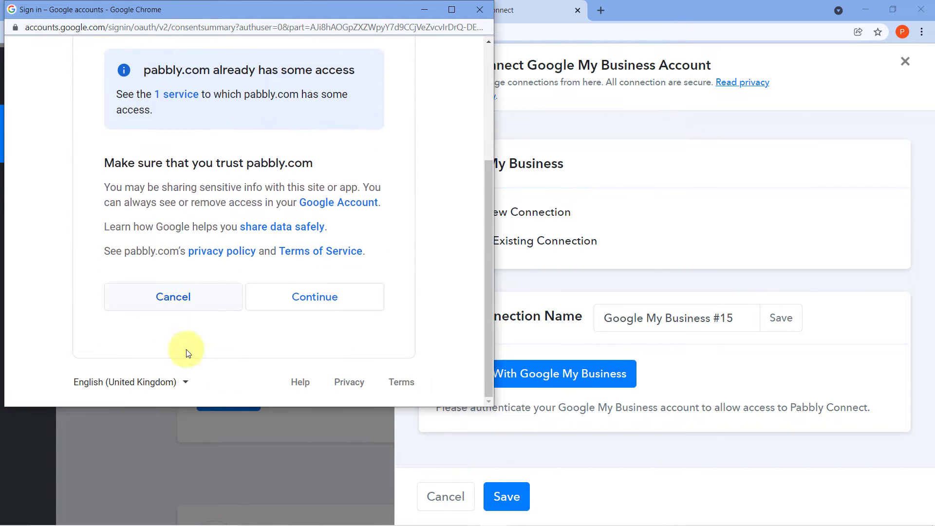
left_click(308, 296)
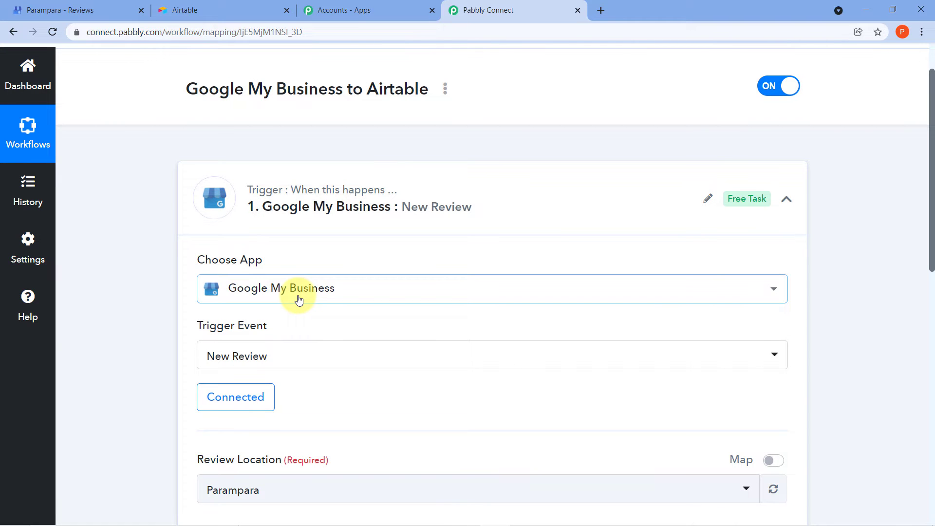
Set the trigger's review location to Parampara.
scroll(298, 299, "down", 5)
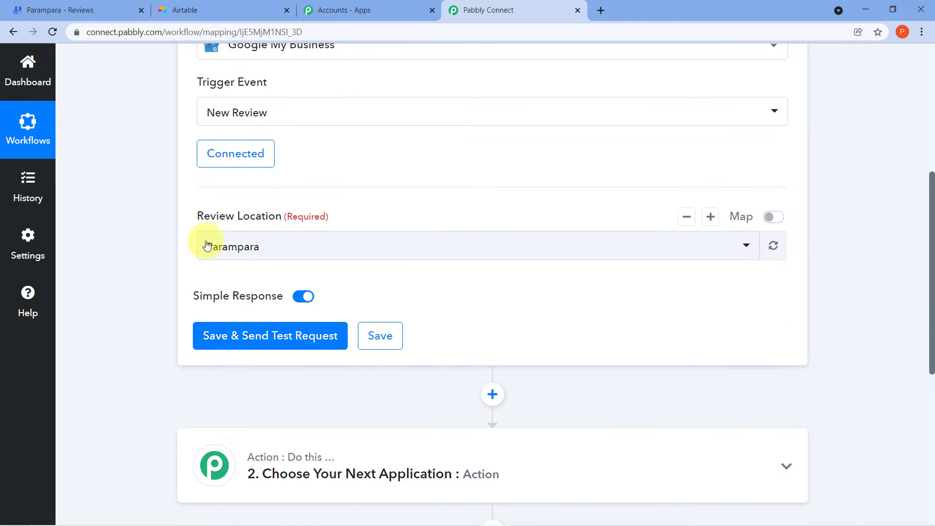
left_click(284, 248)
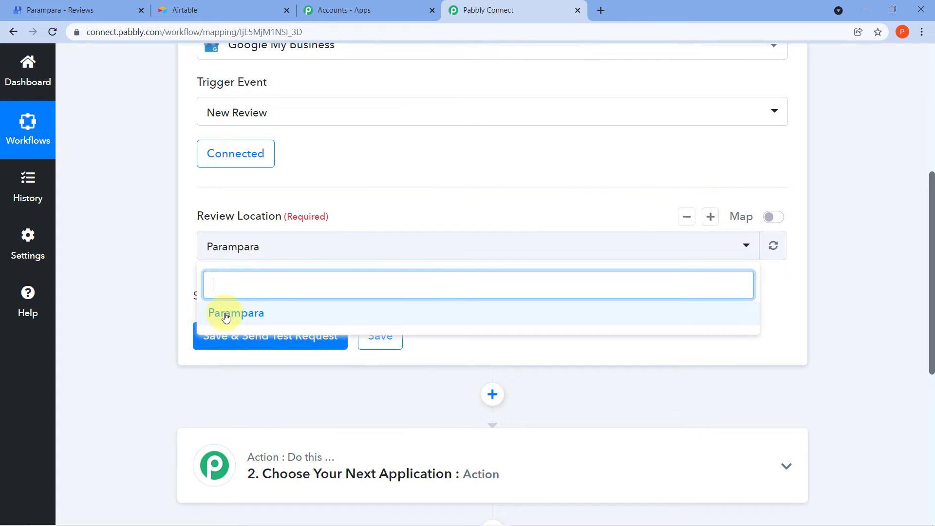
left_click(225, 315)
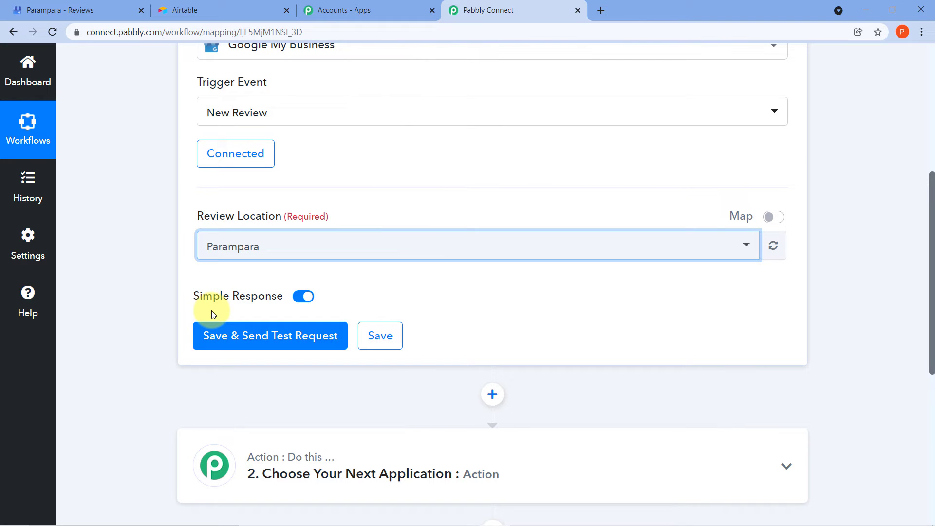
Examine Parampara's customer reviews in Google Business Profile Manager, opening the full review list from the latest reviews.
left_click(64, 10)
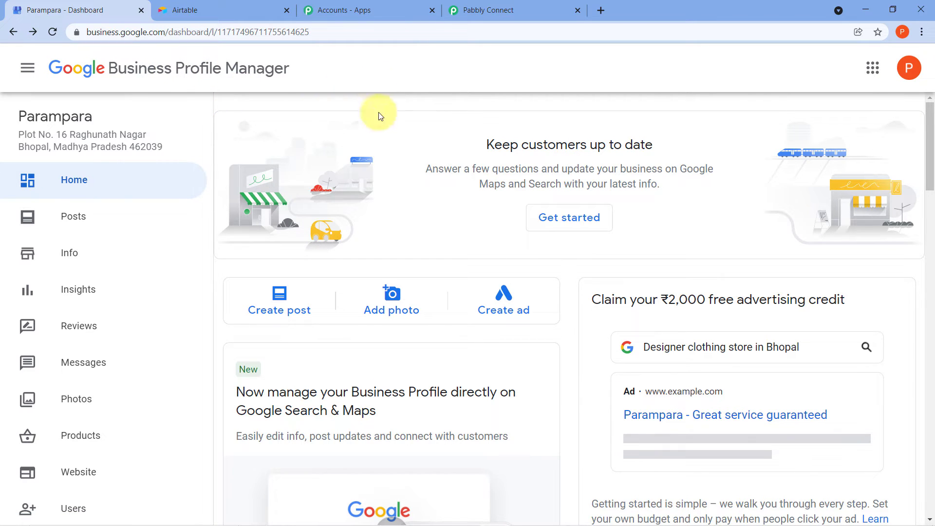
scroll(378, 112, "down", 14)
scroll(378, 129, "down", 7)
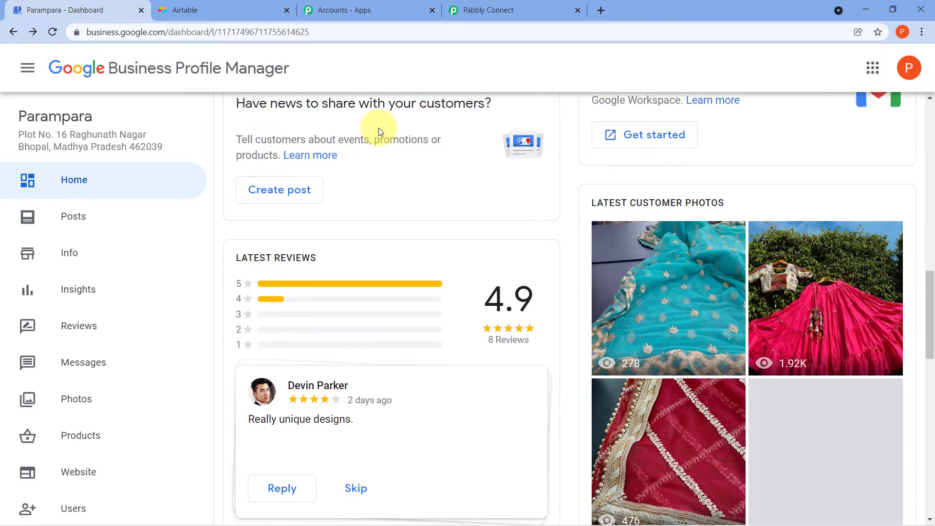
scroll(343, 254, "up", 3)
scroll(343, 255, "down", 1)
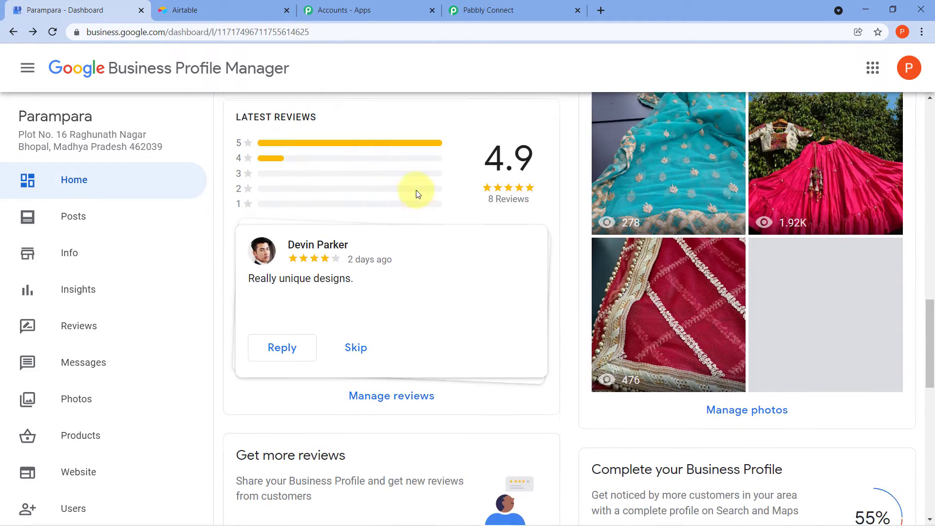
left_click(376, 396)
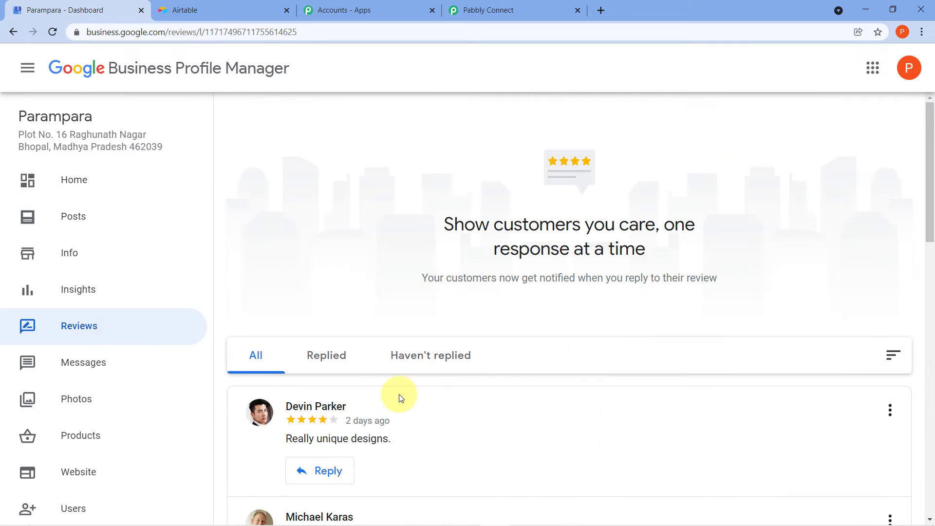
scroll(453, 247, "down", 3)
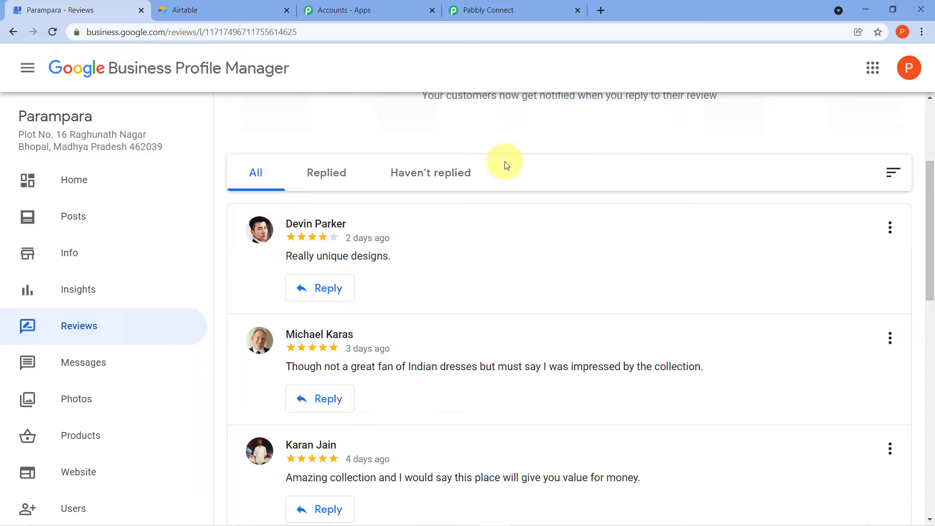
scroll(504, 165, "down", 1)
scroll(501, 161, "up", 1)
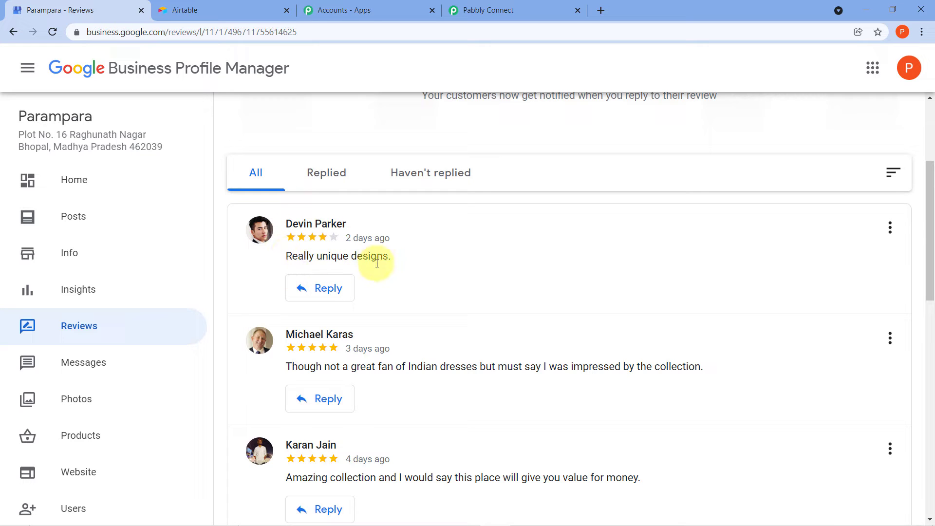
Return to the Pabbly Connect workflow, save the Google My Business trigger and send a test request.
left_click(474, 4)
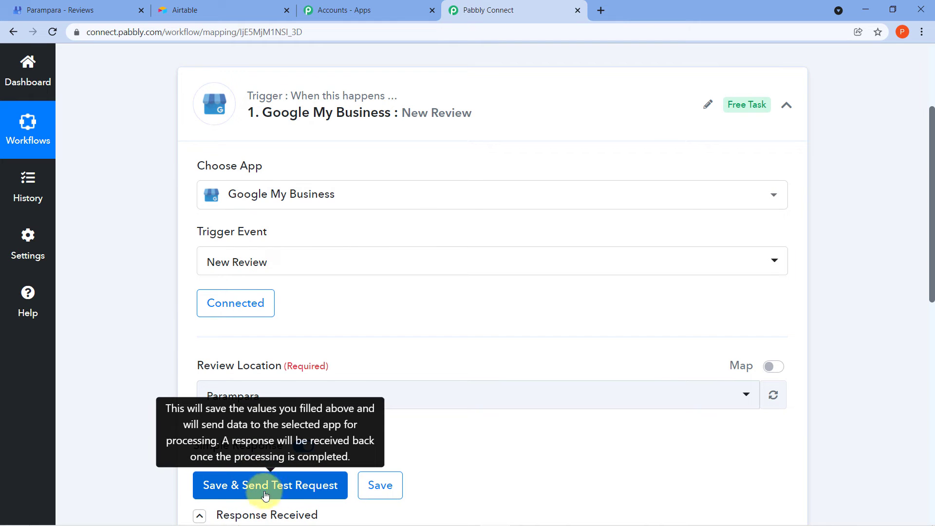
left_click(63, 5)
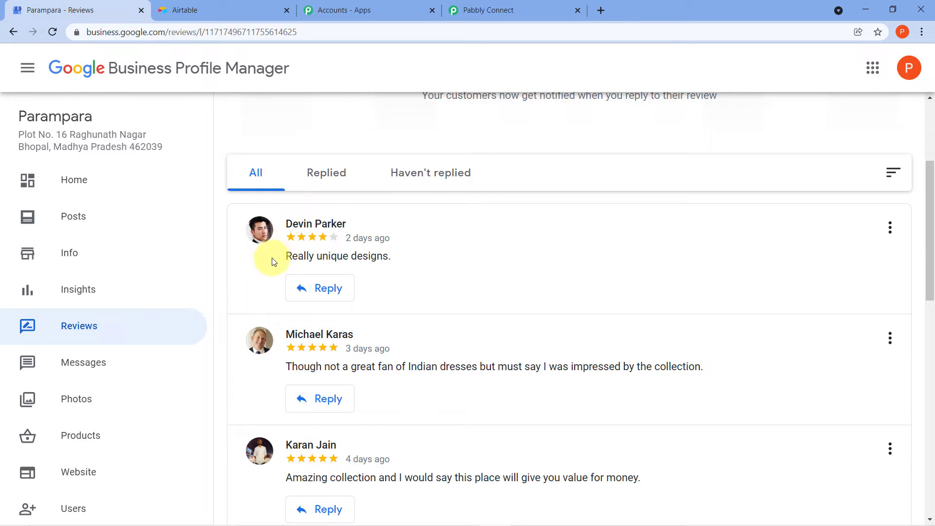
left_click(515, 8)
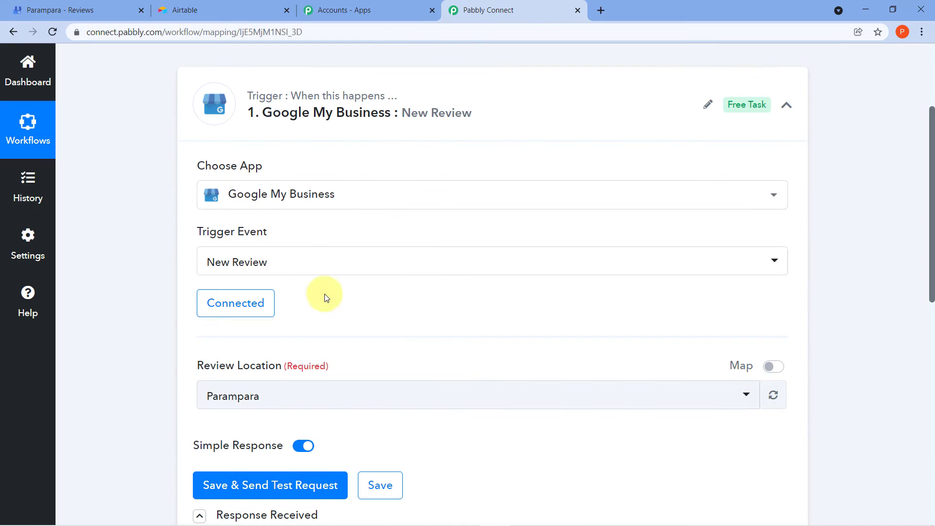
left_click(198, 487)
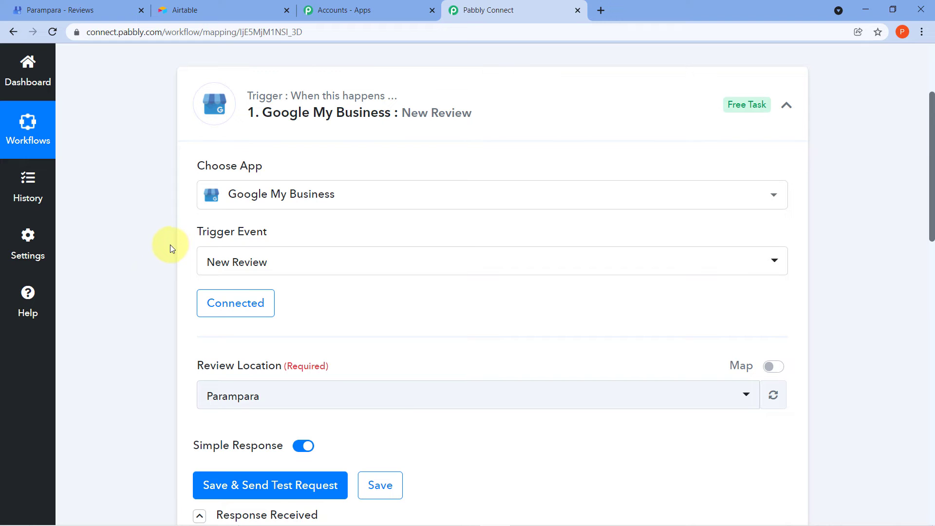
Compare the reviewer name, star rating, comment and creation time in the trigger response with the newest review in Google Business Profile Manager.
scroll(176, 236, "down", 7)
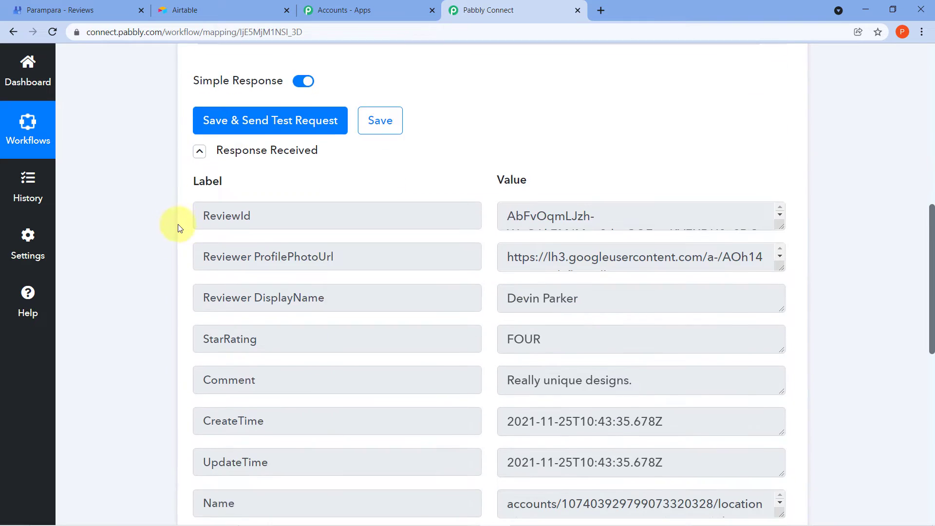
scroll(156, 214, "down", 2)
scroll(184, 205, "up", 1)
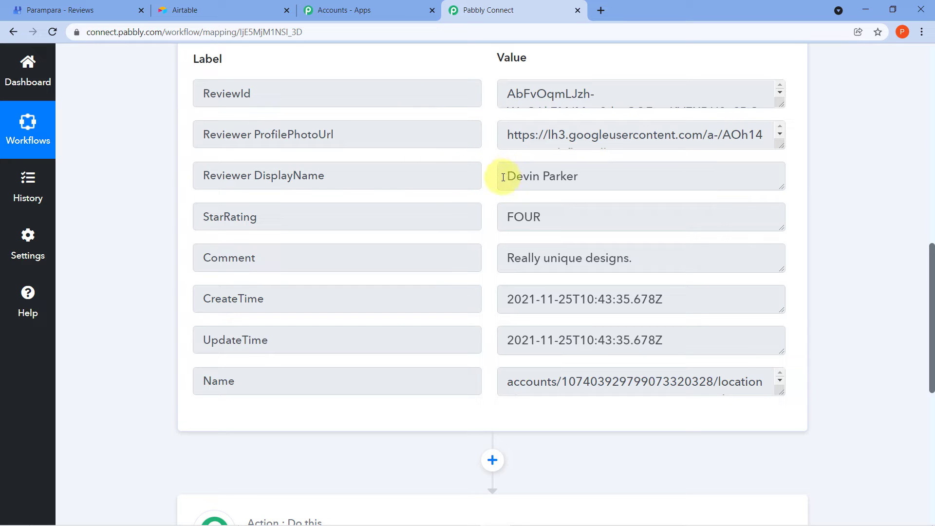
left_click_drag(503, 177, 582, 175)
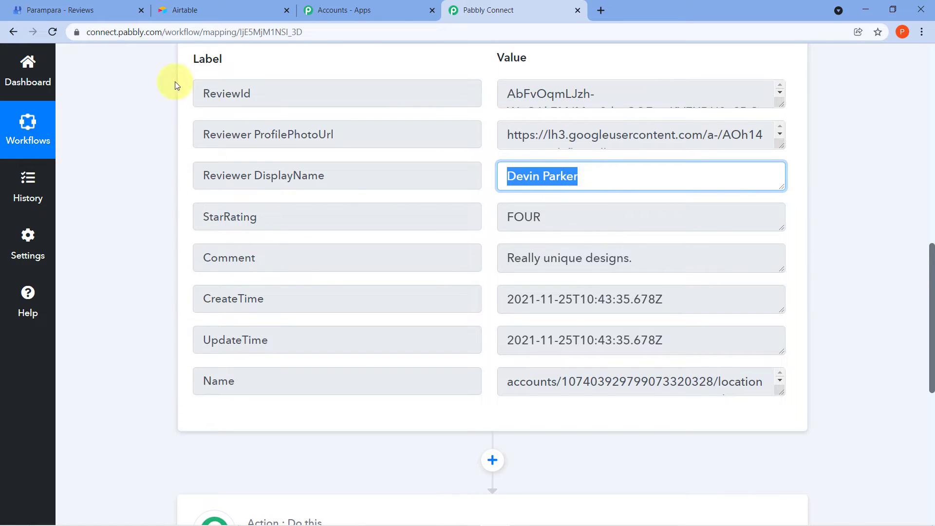
left_click_drag(560, 218, 500, 214)
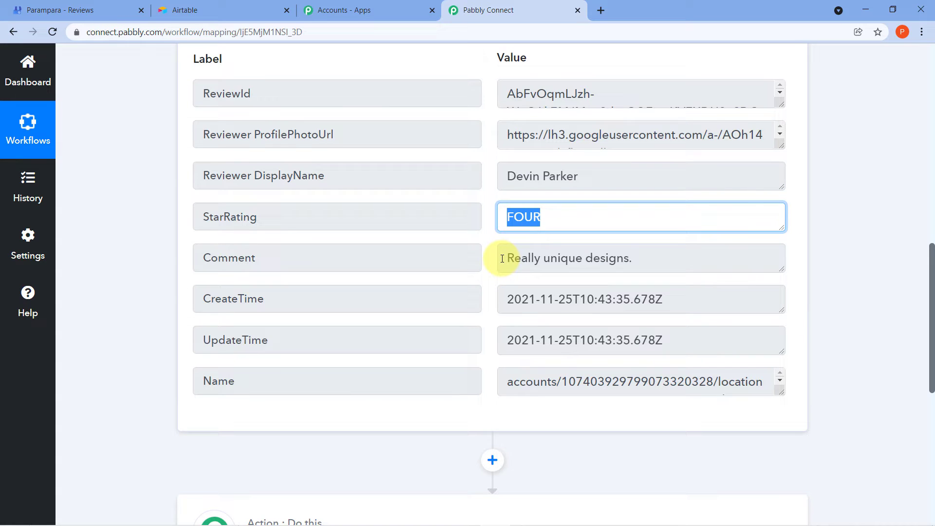
left_click_drag(501, 259, 643, 258)
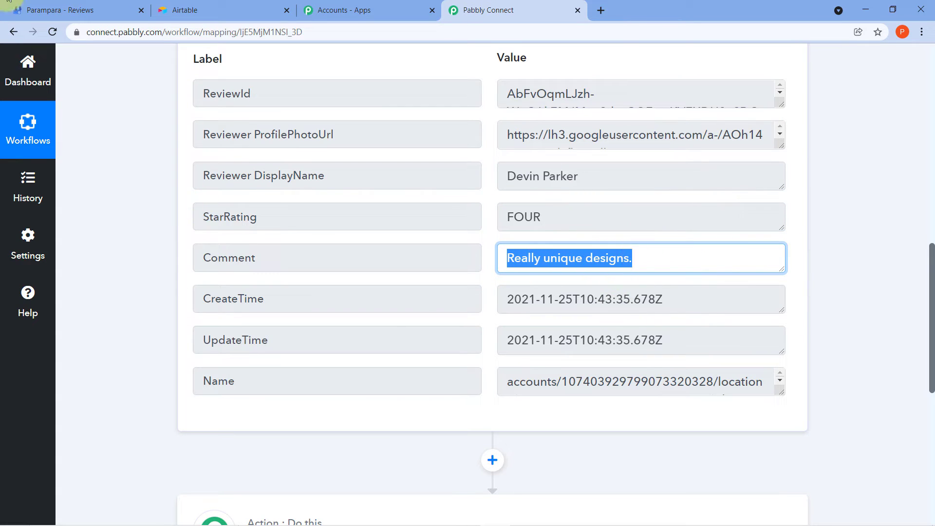
left_click(9, 2)
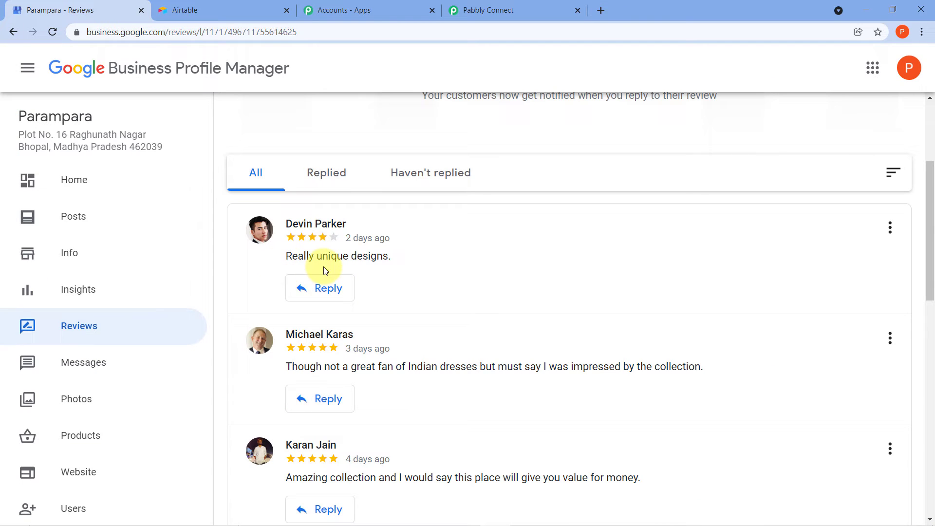
left_click(517, 10)
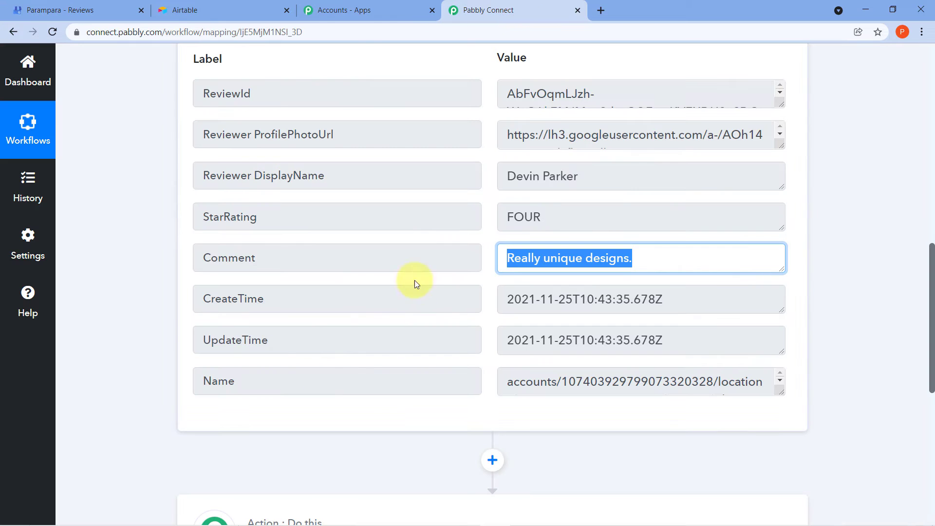
left_click(478, 282)
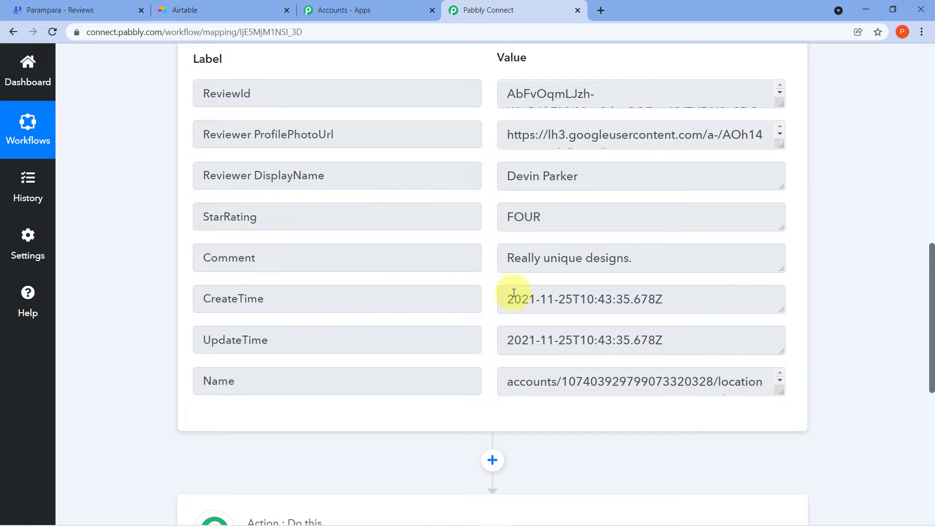
left_click_drag(507, 299, 680, 309)
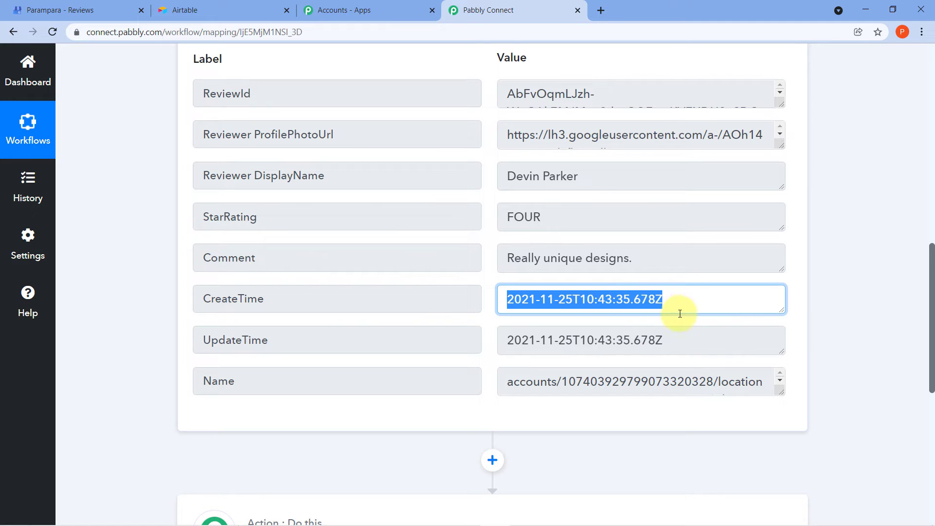
left_click(490, 164)
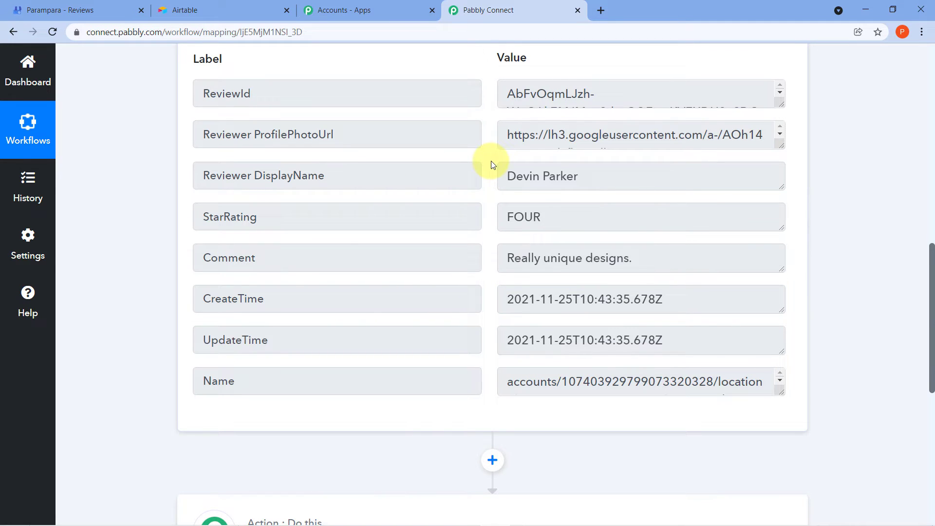
scroll(468, 114, "up", 1)
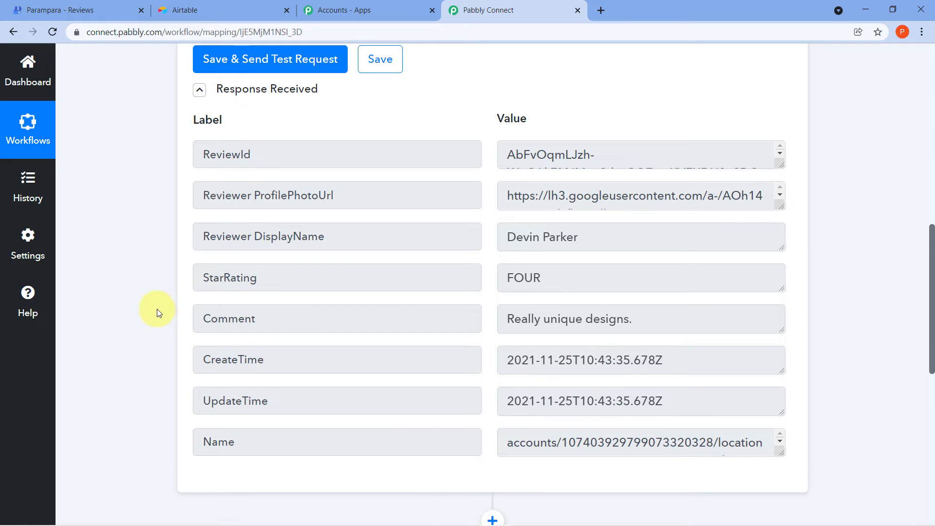
Choose Airtable as the app for the workflow's second step, the action following the Google My Business trigger.
scroll(749, 153, "down", 2)
scroll(824, 195, "down", 2)
scroll(824, 194, "down", 5)
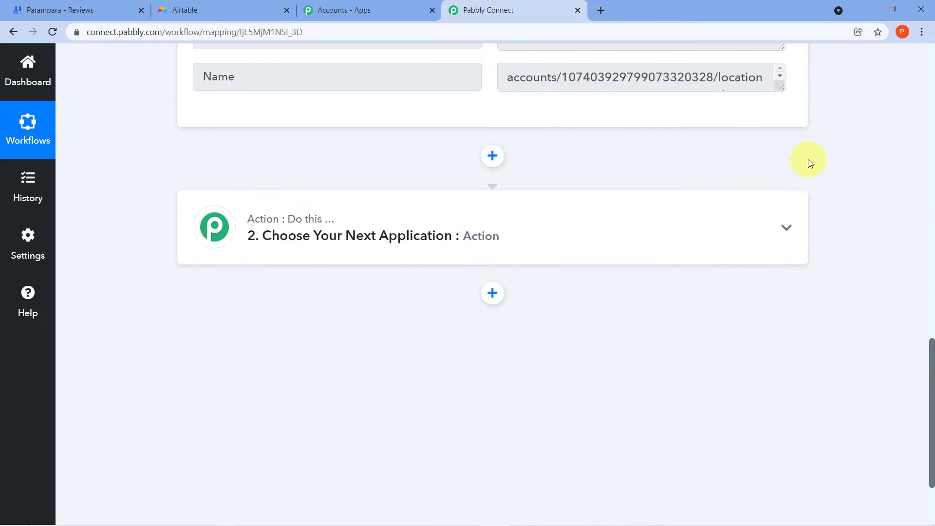
left_click(349, 218)
scroll(267, 209, "down", 1)
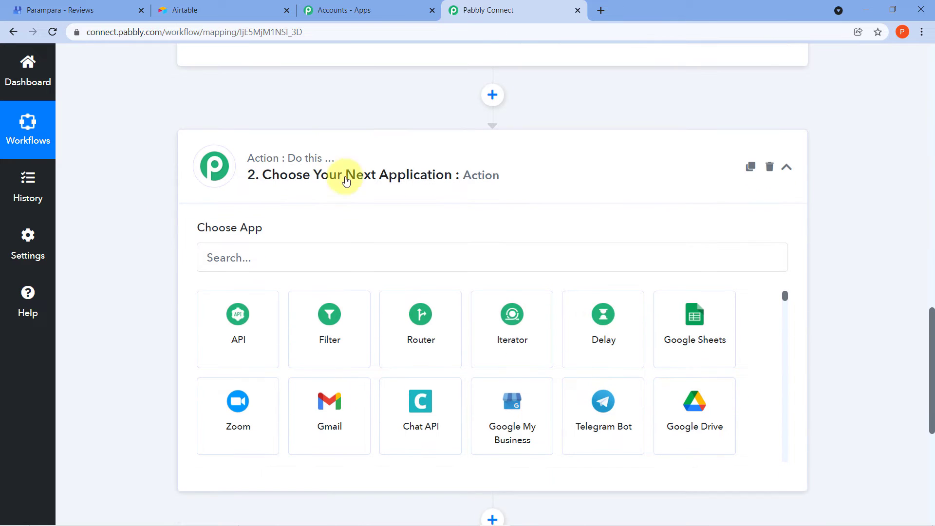
left_click(213, 262)
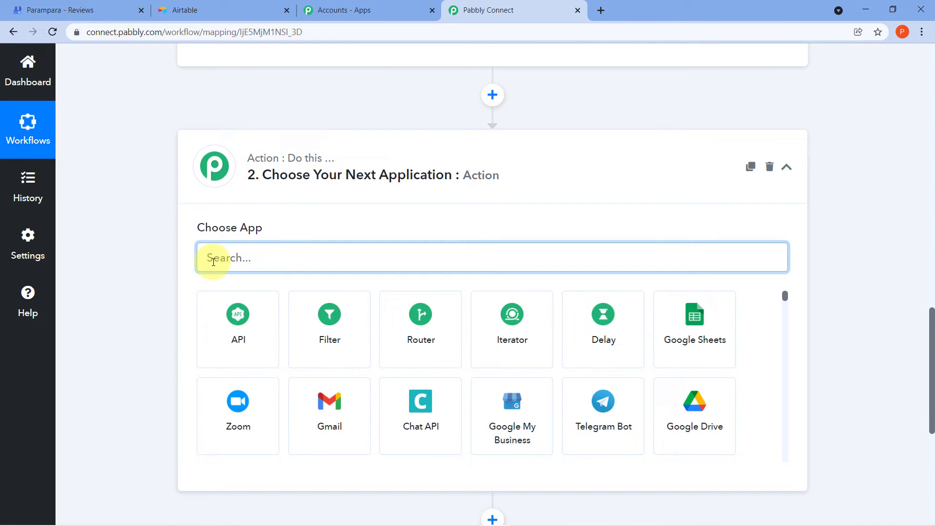
type("Air")
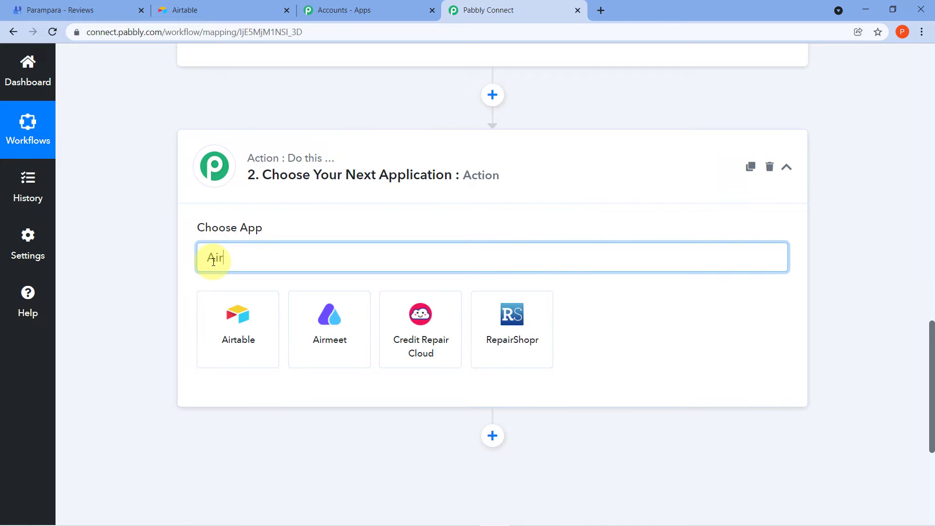
type("tablt")
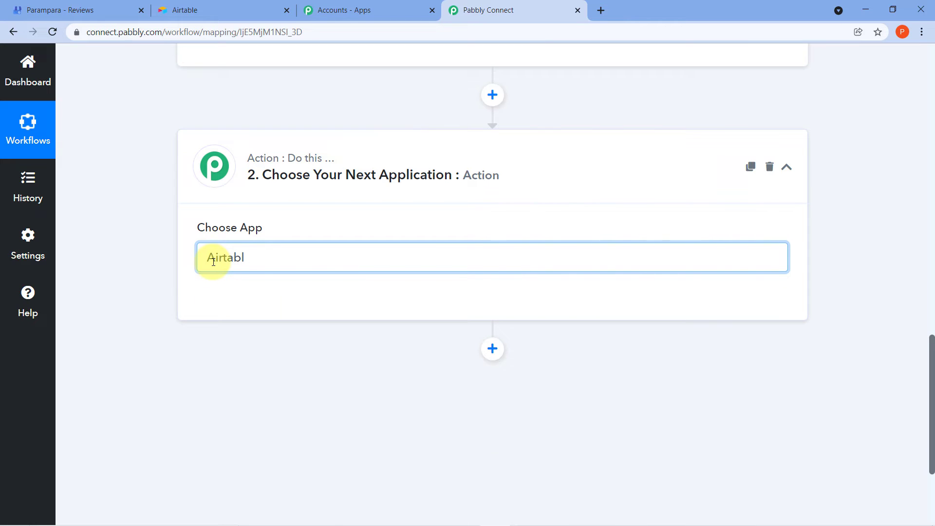
type("e")
left_click(220, 337)
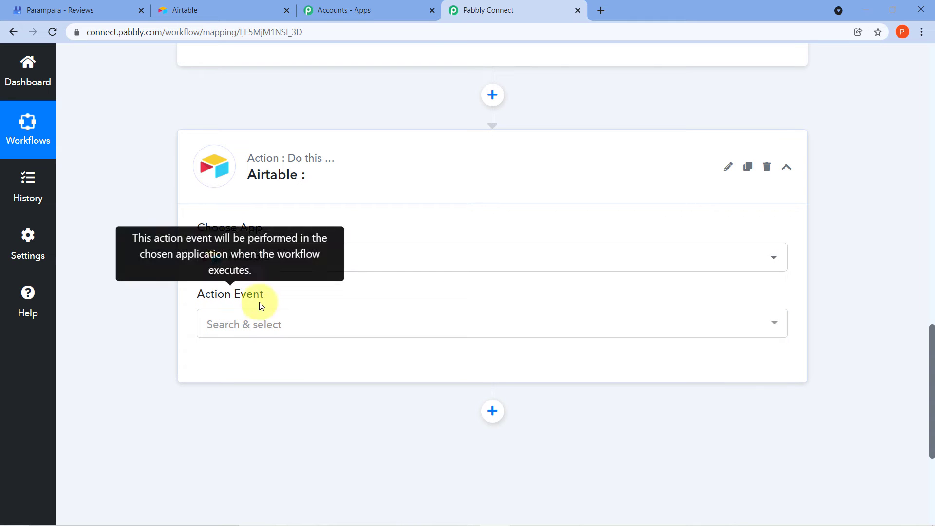
Set the Airtable action event to Create Record and start adding a new Airtable connection.
left_click(283, 317)
scroll(320, 156, "down", 3)
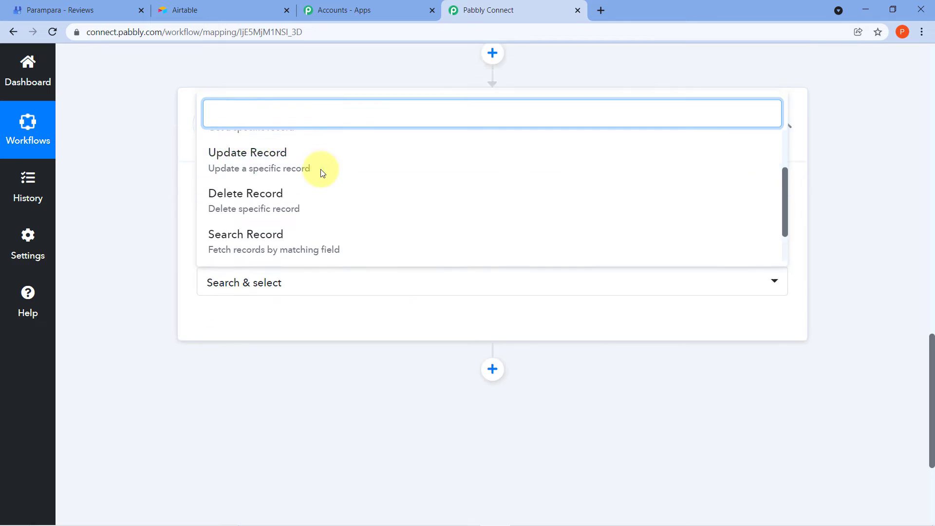
scroll(316, 180, "up", 3)
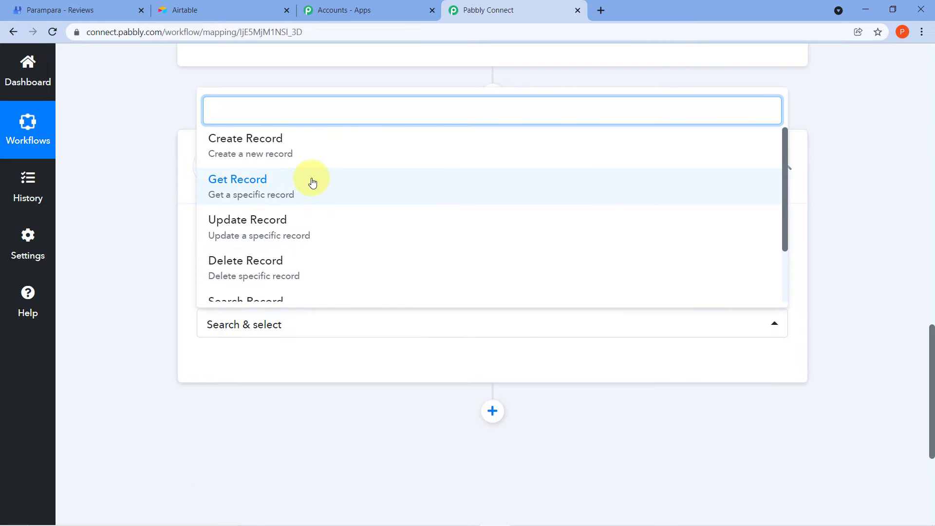
left_click(243, 157)
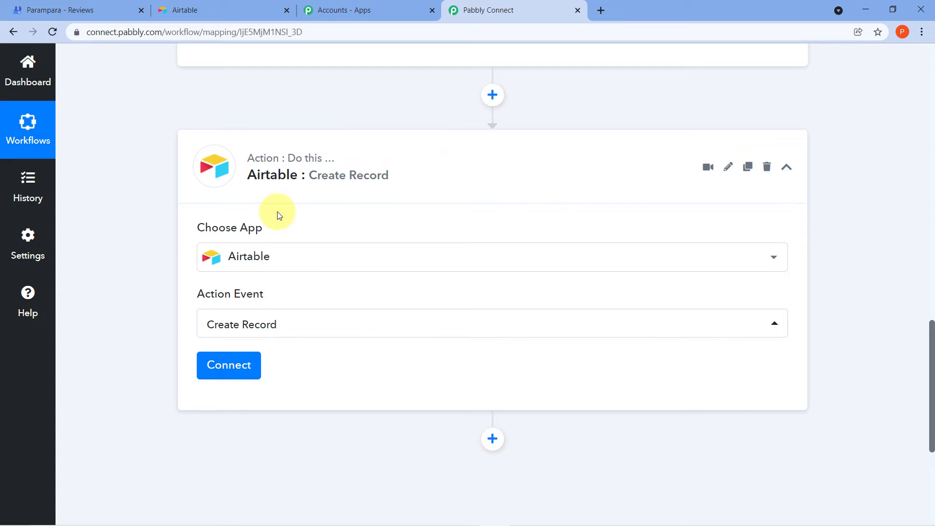
left_click(220, 376)
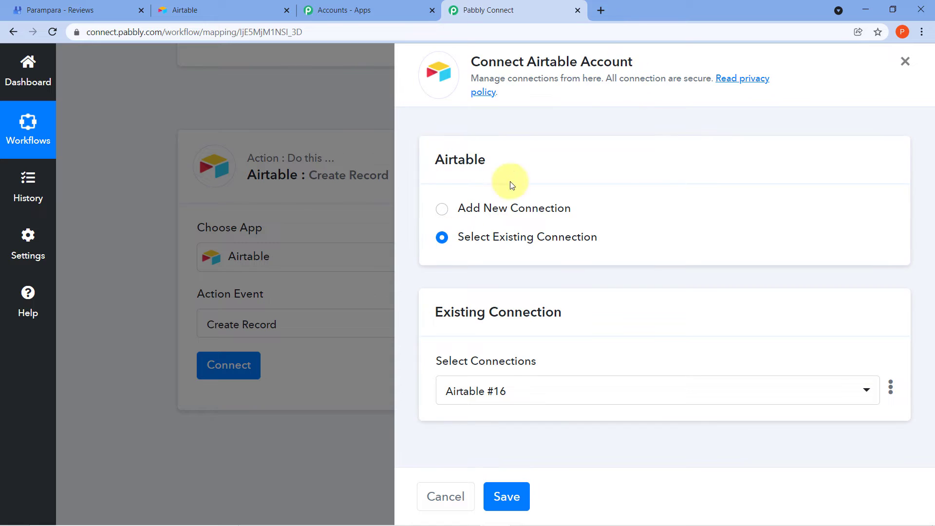
left_click(441, 209)
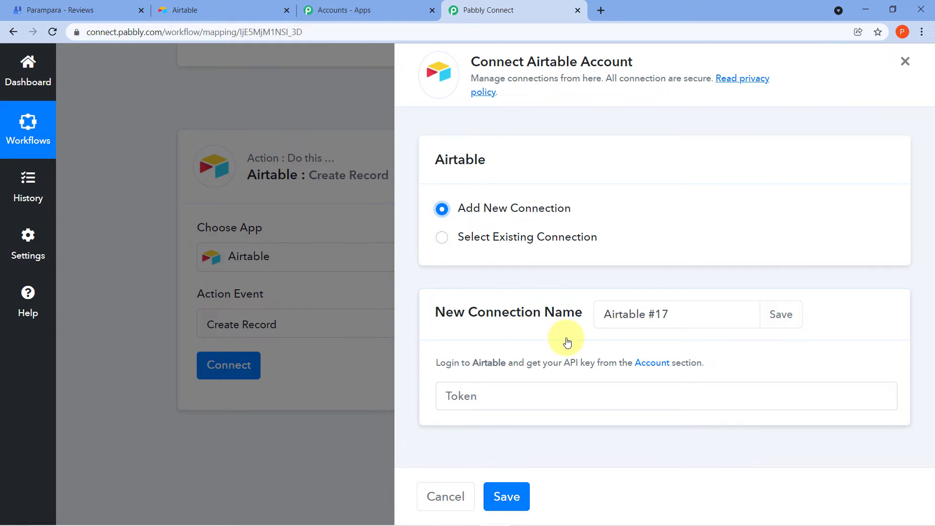
Switch to Airtable, open the account overview and copy the personal API key.
left_click(249, 10)
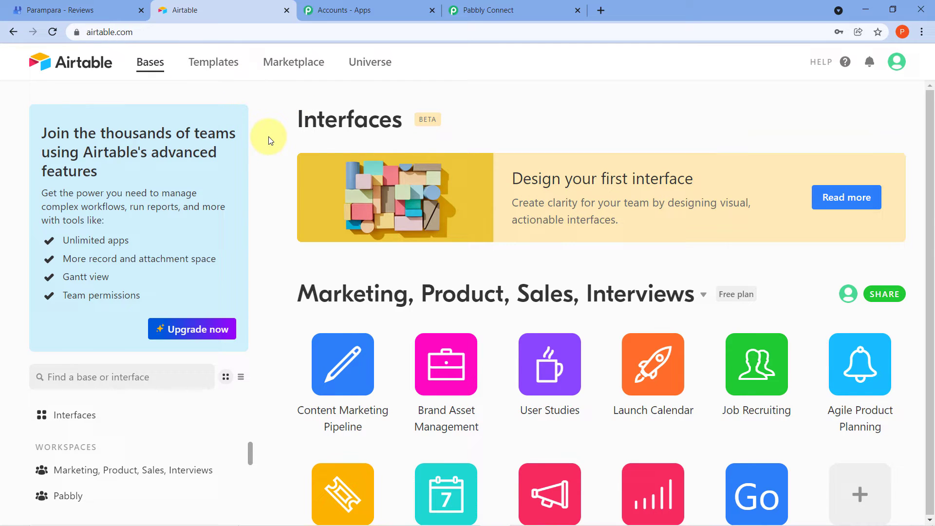
left_click(895, 61)
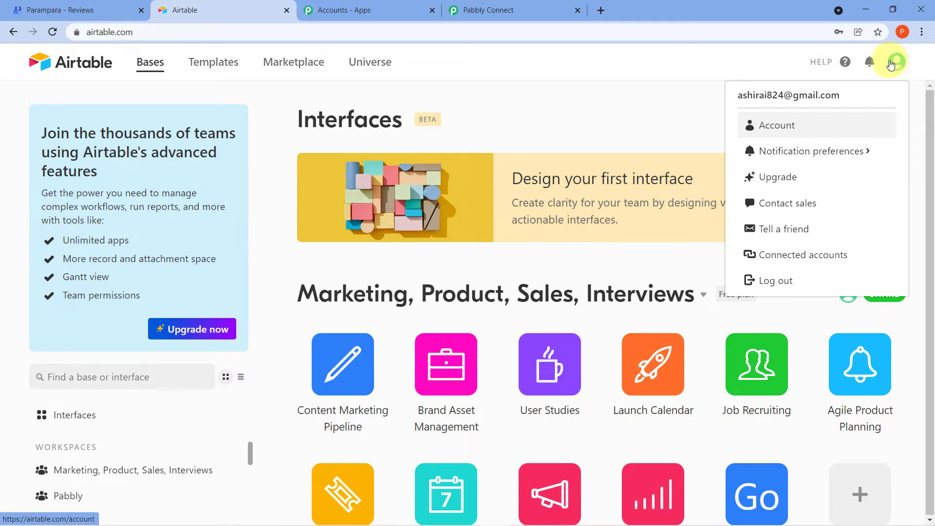
left_click(762, 126)
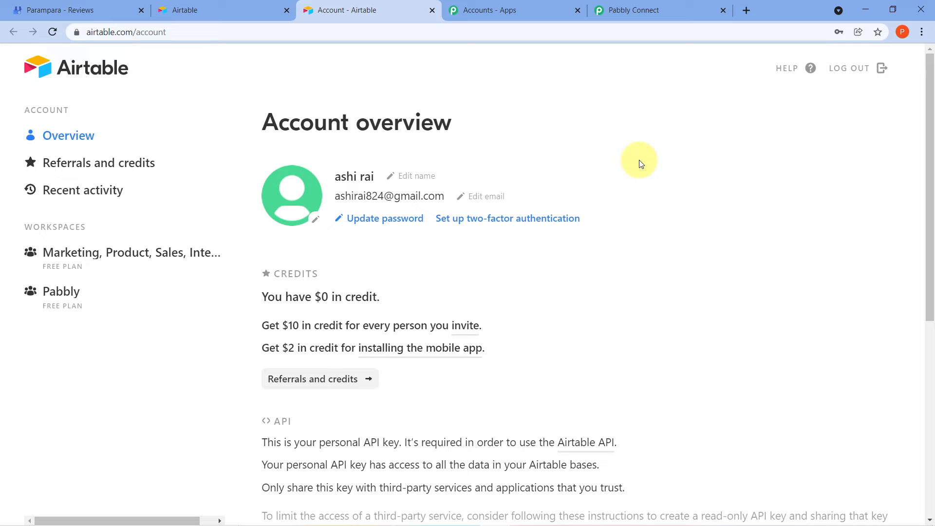
scroll(641, 165, "down", 5)
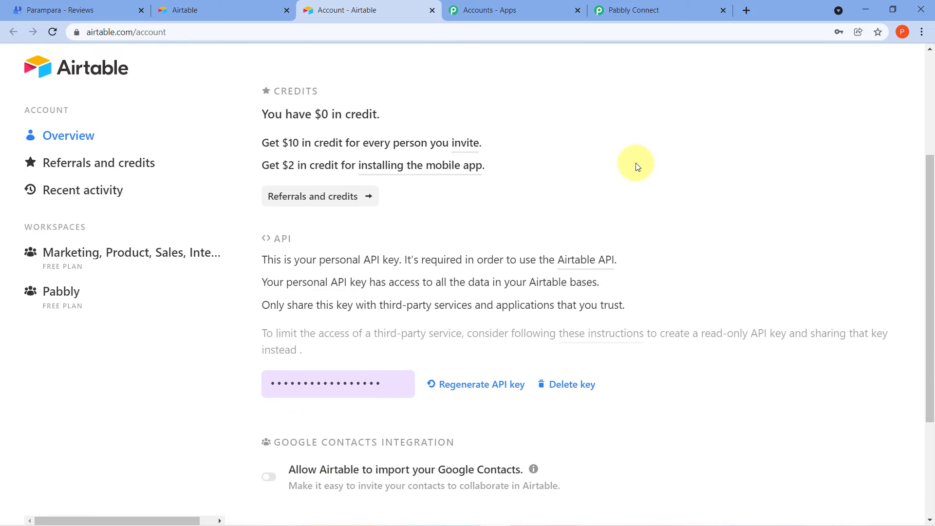
scroll(637, 167, "down", 1)
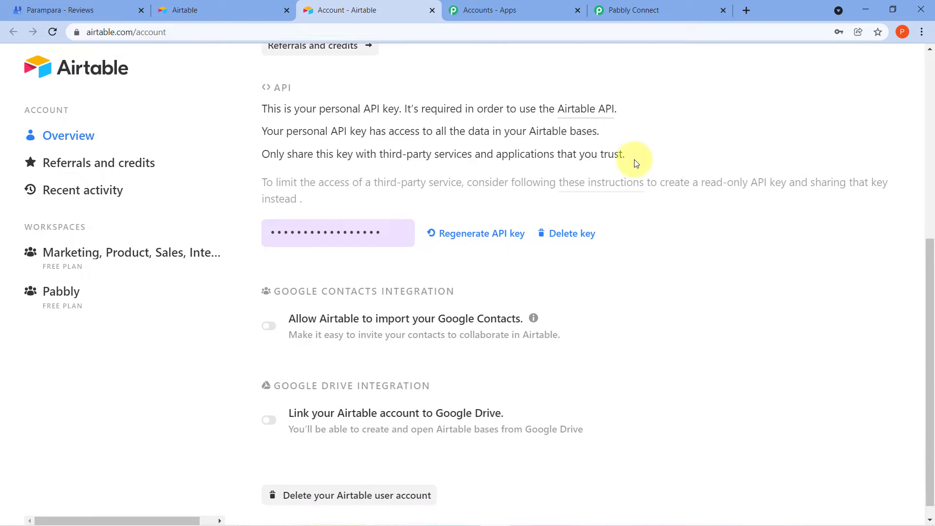
left_click(341, 216)
key("ctrl+c")
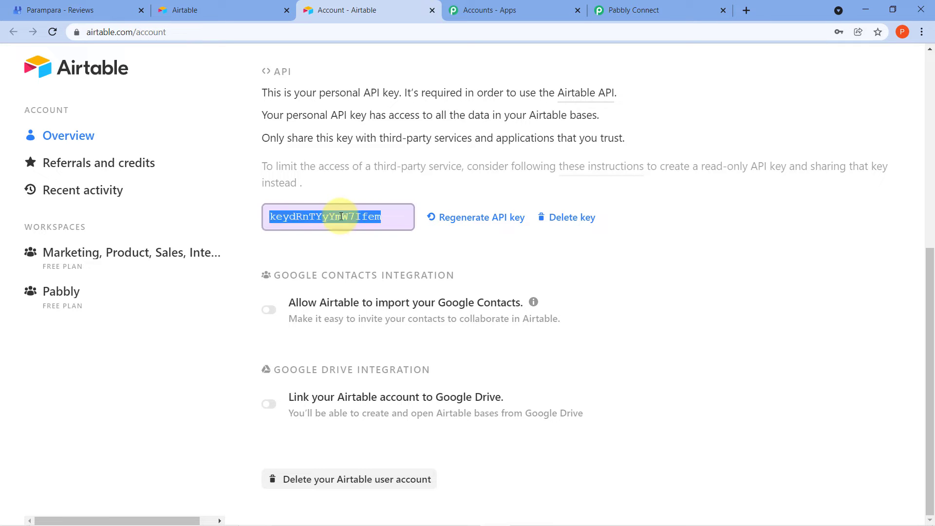
right_click(319, 217)
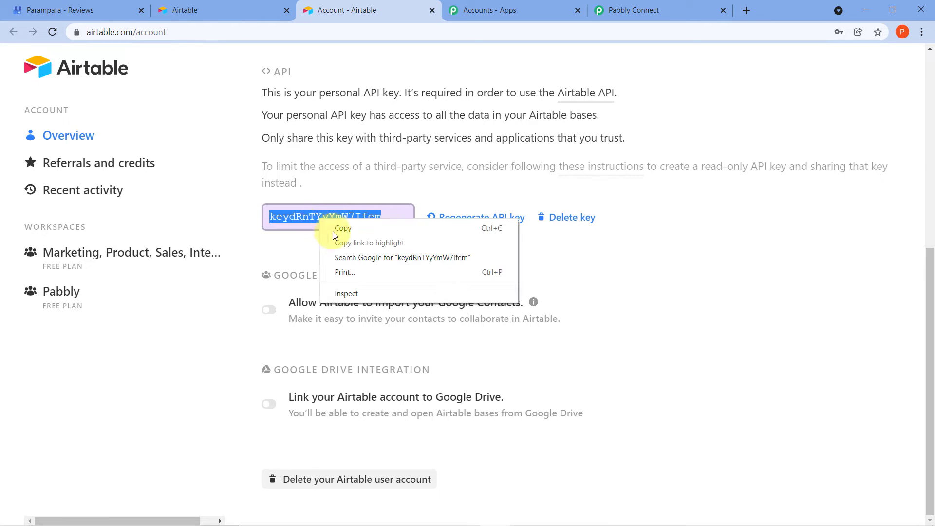
left_click(332, 232)
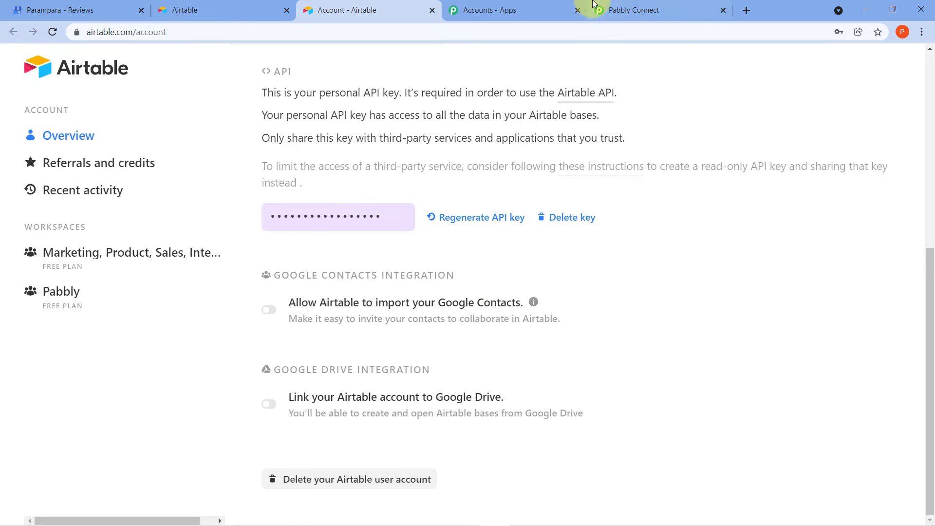
Return to Pabbly Connect, paste the API key as the new Airtable connection's token and save the connection.
left_click(619, 8)
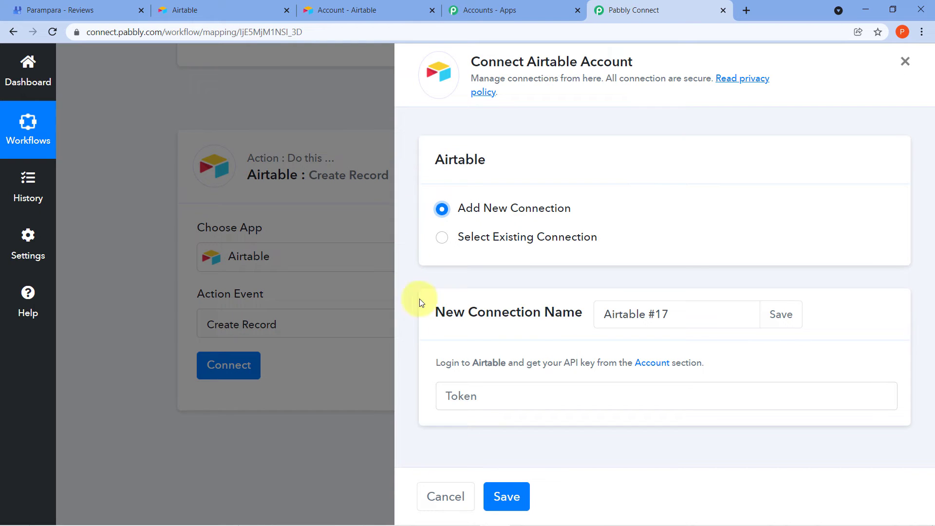
left_click(457, 389)
right_click(457, 392)
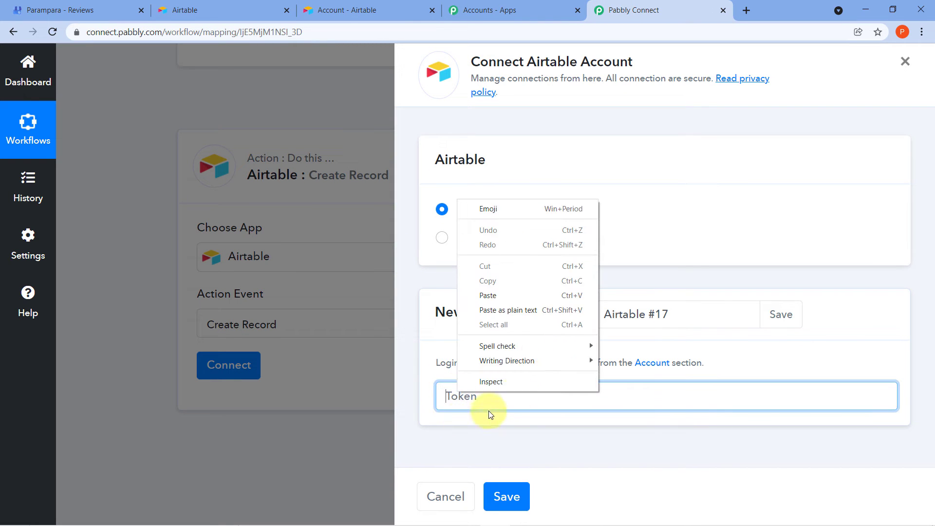
left_click(487, 295)
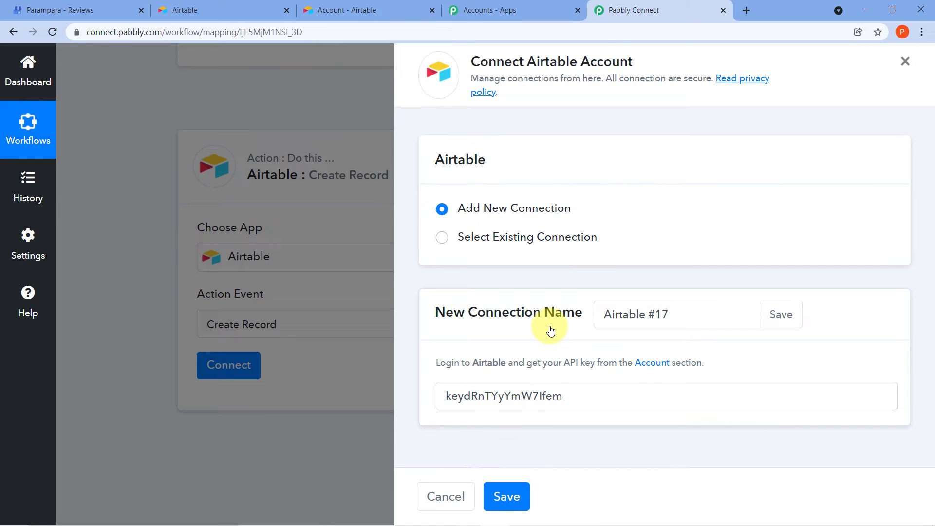
left_click(505, 498)
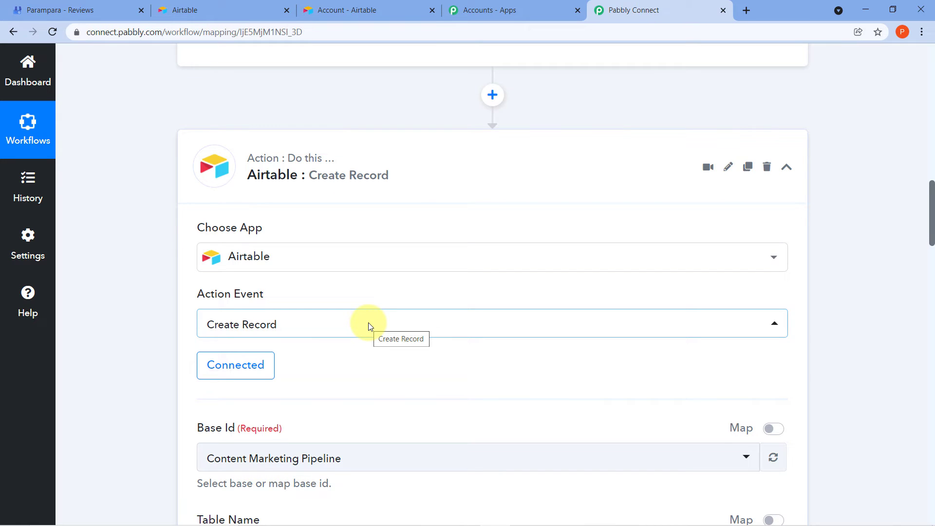
Review the action's base and table fields, then open the Google My Business Reviews base in Airtable to examine its columns.
scroll(220, 192, "down", 5)
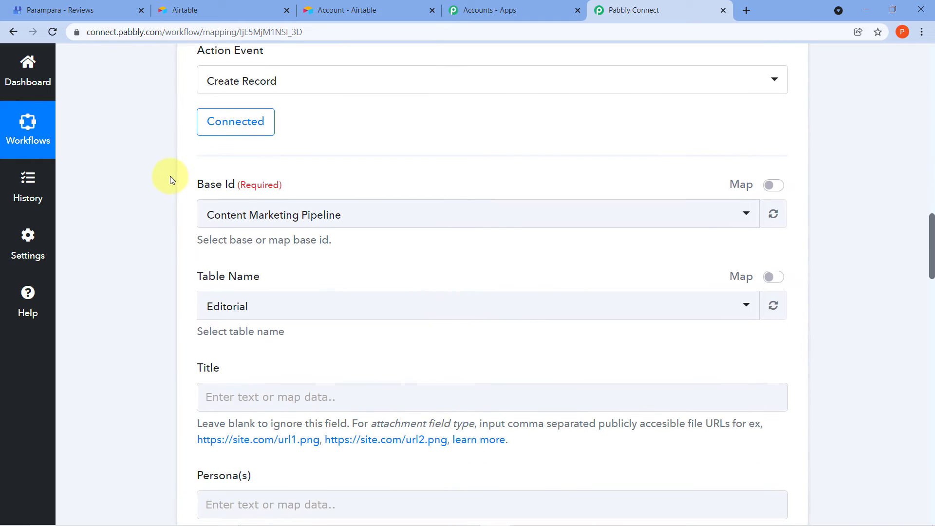
scroll(170, 179, "down", 1)
scroll(157, 174, "up", 1)
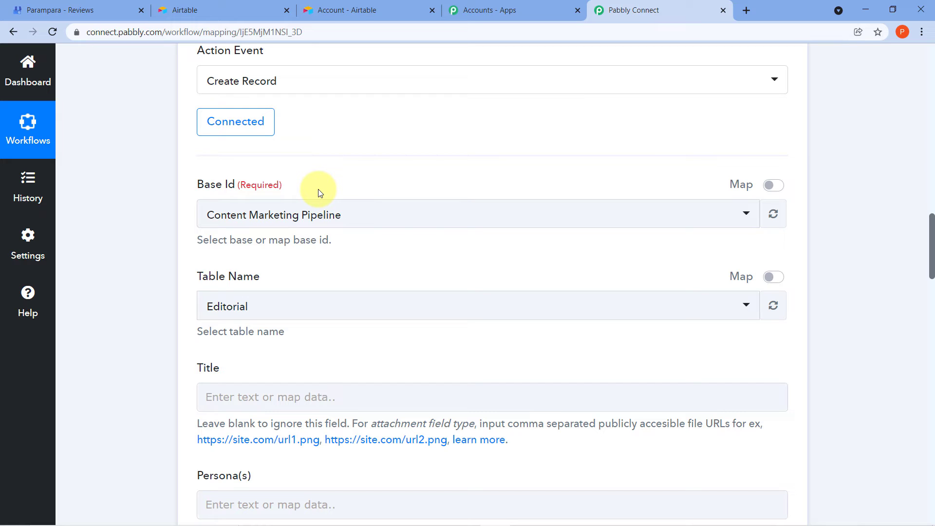
left_click(219, 3)
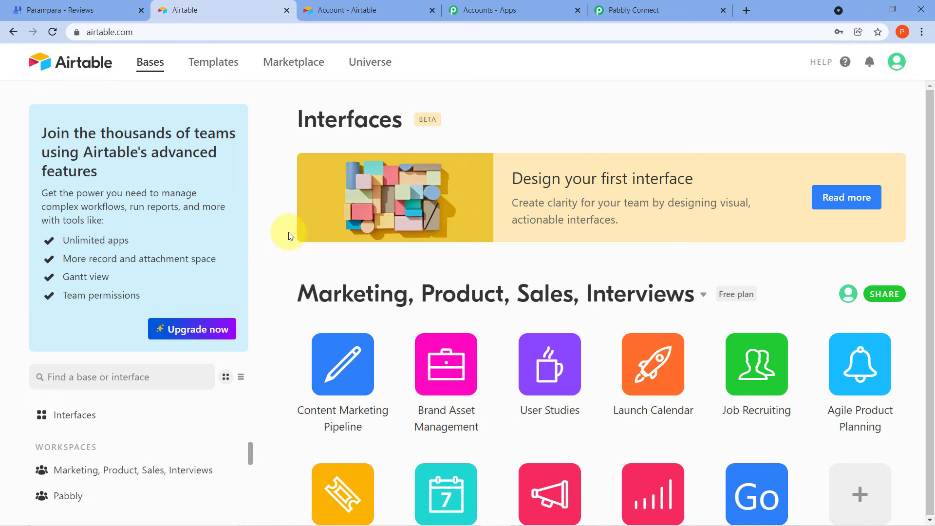
scroll(268, 224, "down", 2)
scroll(269, 223, "down", 1)
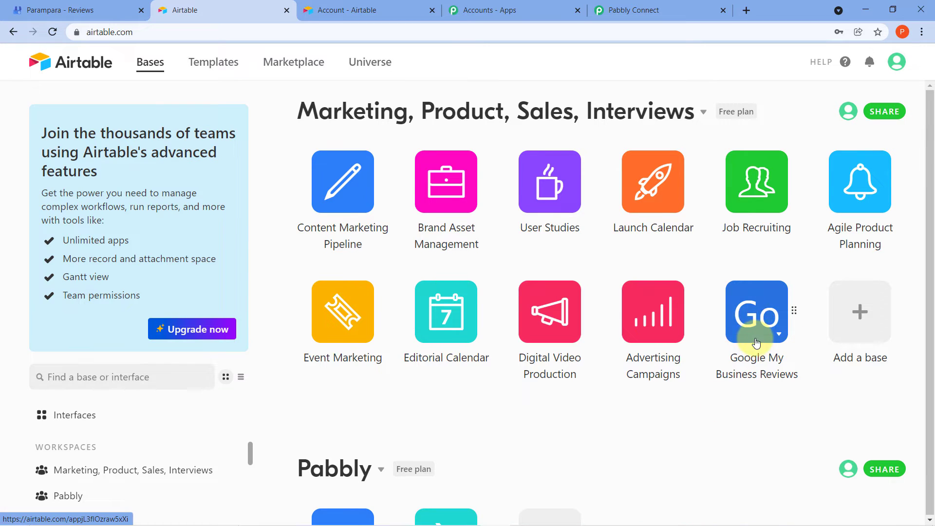
left_click(742, 313)
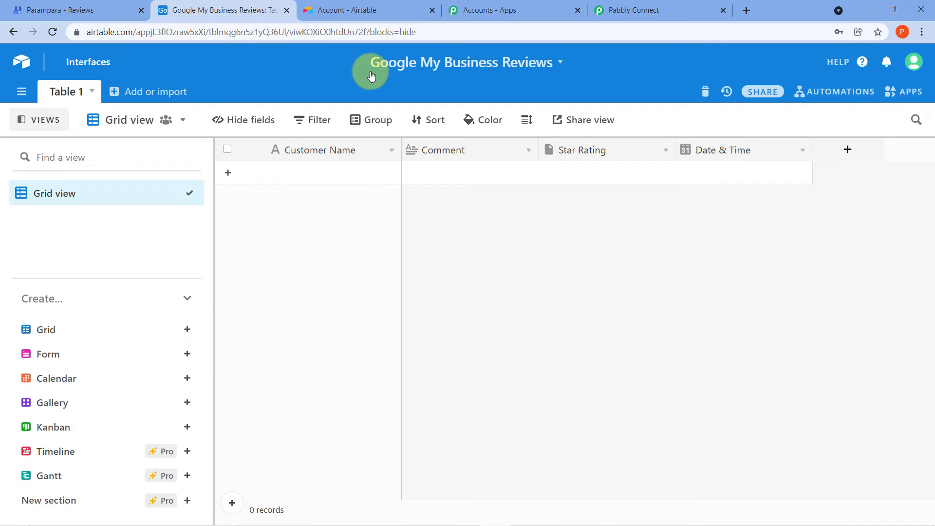
Return to Pabbly Connect and set the Create Record action's base to Google My Business Reviews.
left_click(638, 10)
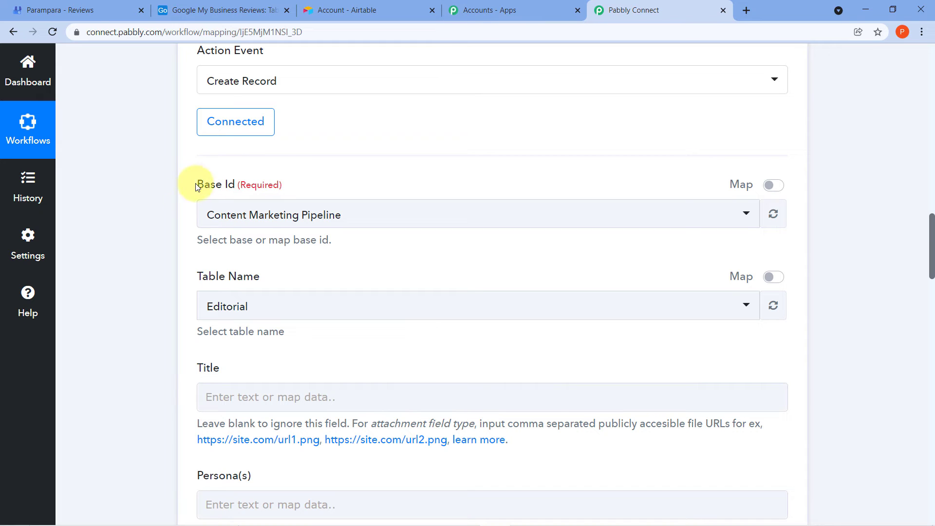
left_click(418, 213)
scroll(314, 173, "down", 2)
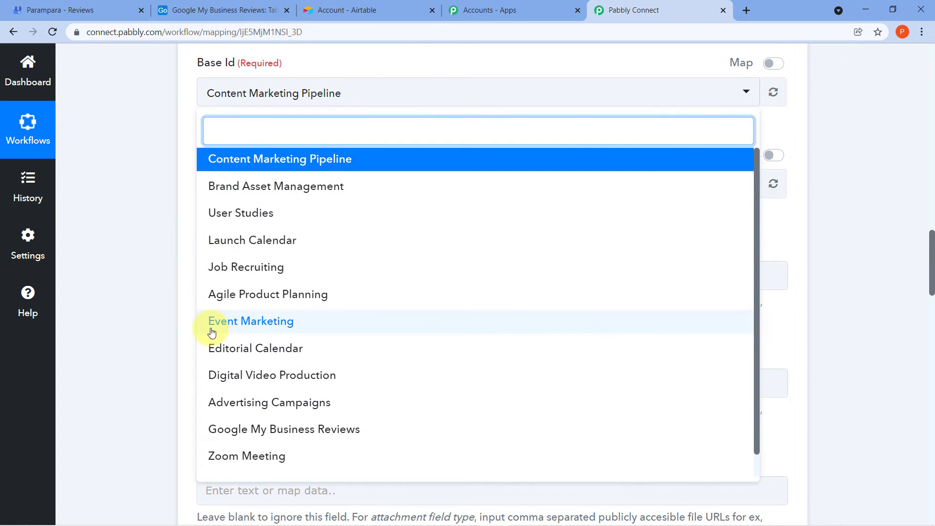
scroll(233, 268, "down", 1)
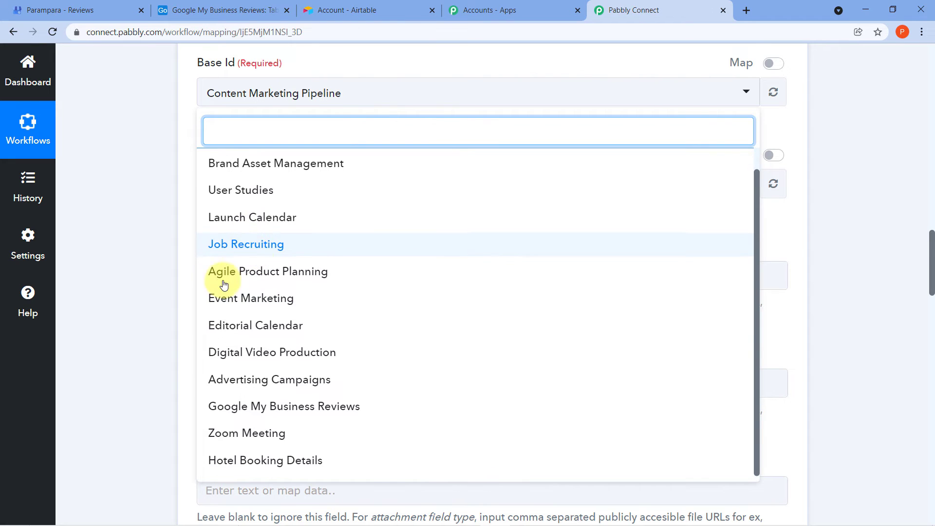
left_click(237, 405)
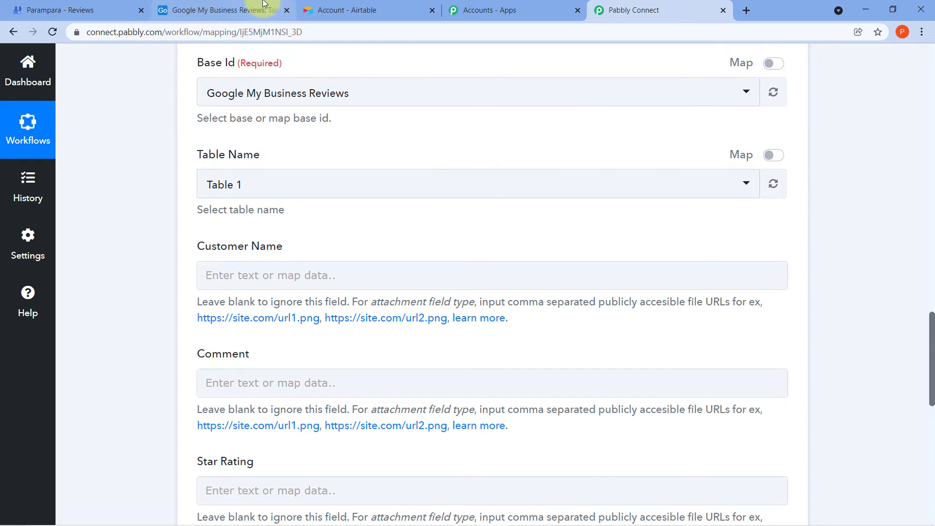
Check the table name in the Airtable base, then return to Pabbly Connect and set the Create Record action's table to Table 1.
left_click(275, 10)
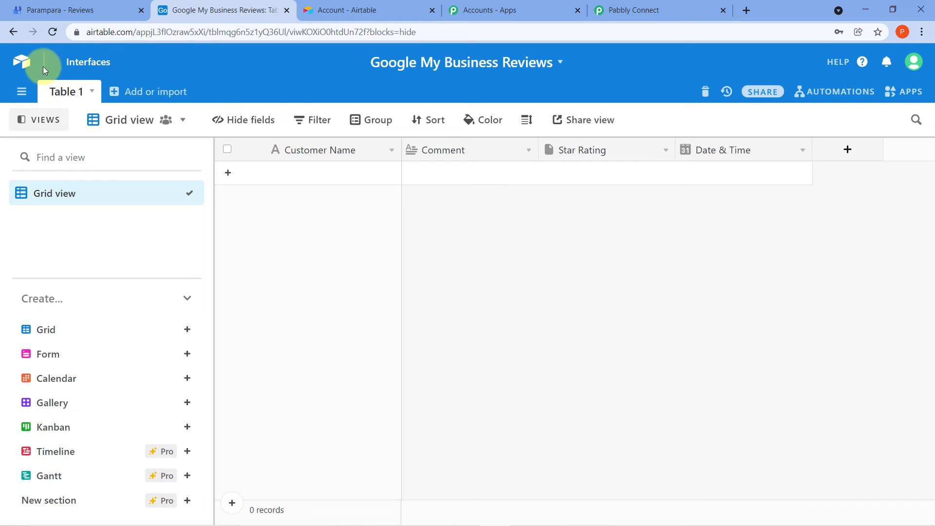
left_click(602, 6)
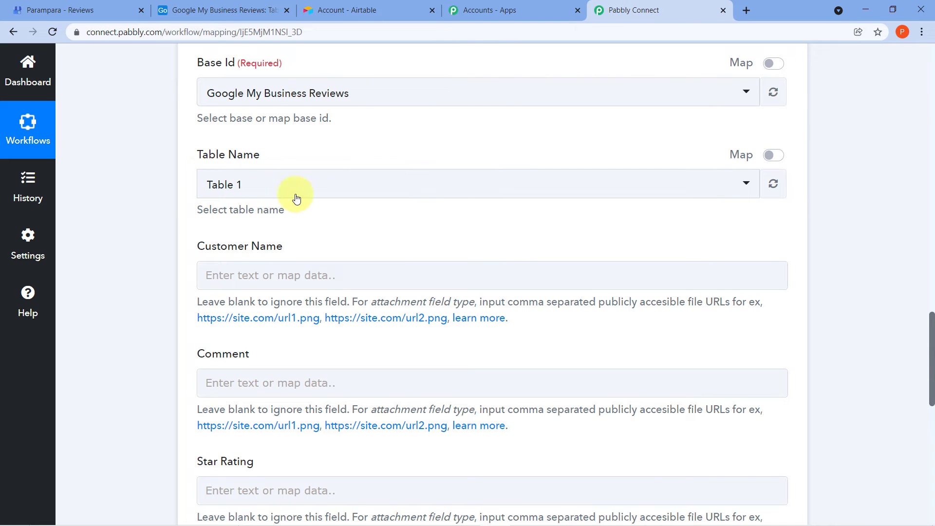
left_click(260, 186)
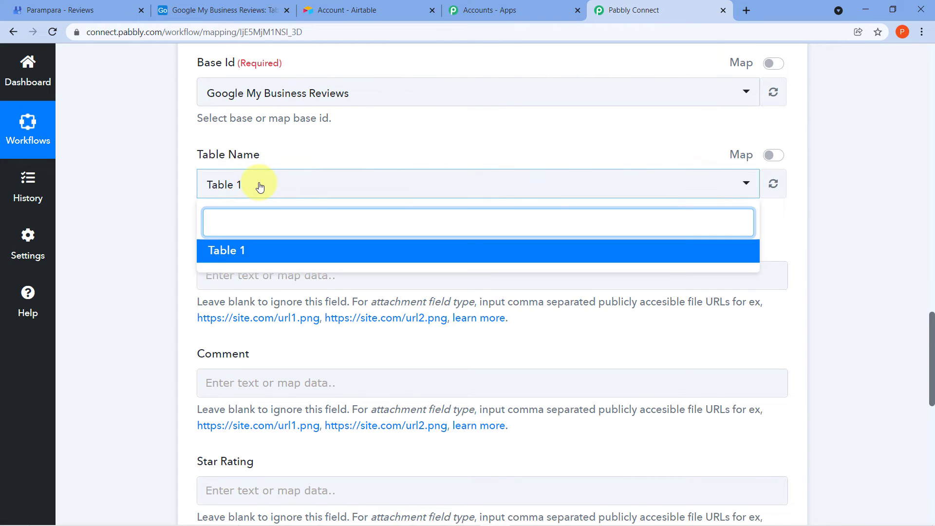
left_click(218, 253)
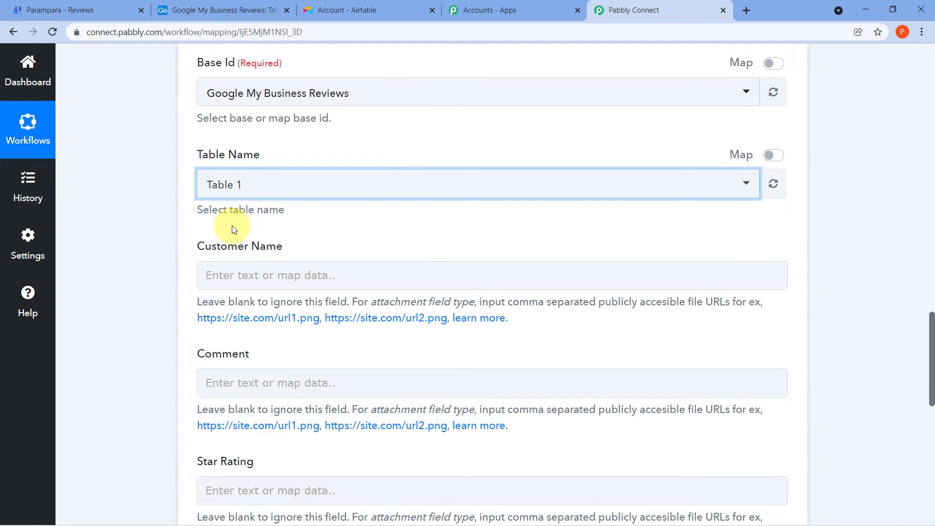
left_click(280, 185)
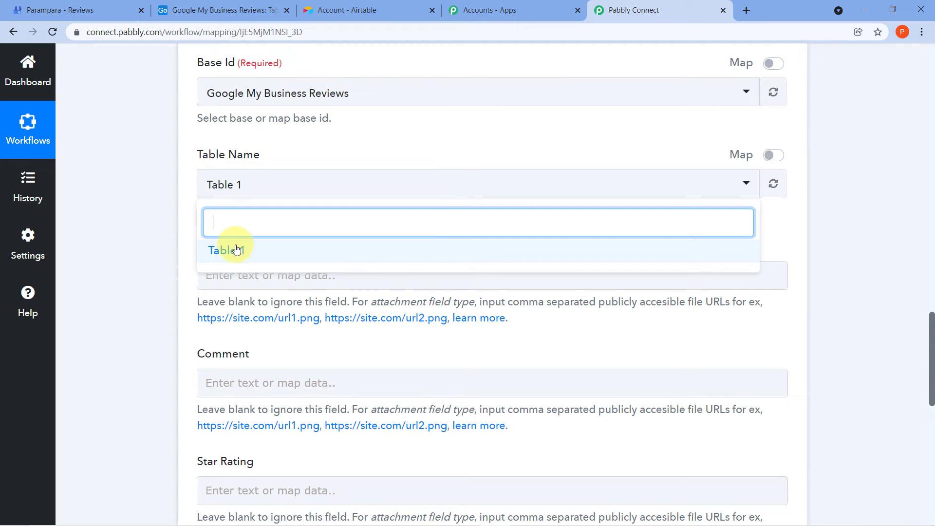
left_click(181, 208)
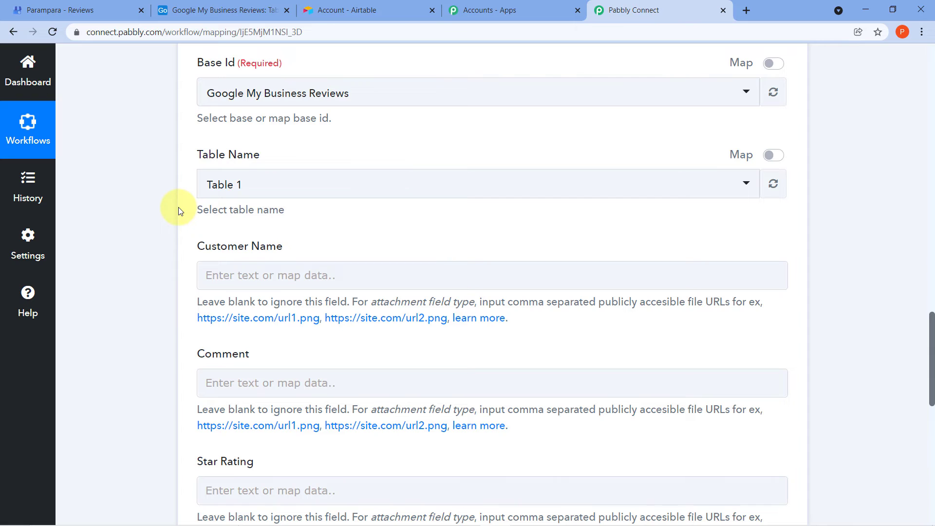
Compare the Create Record fields with the Airtable table's columns and examine the reviewer details in the Google My Business trigger response.
scroll(179, 210, "down", 3)
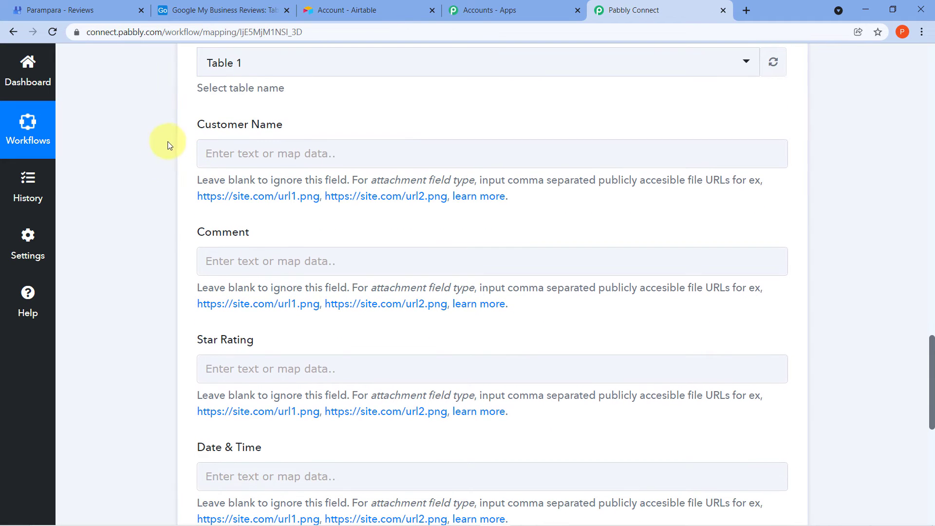
scroll(167, 141, "down", 1)
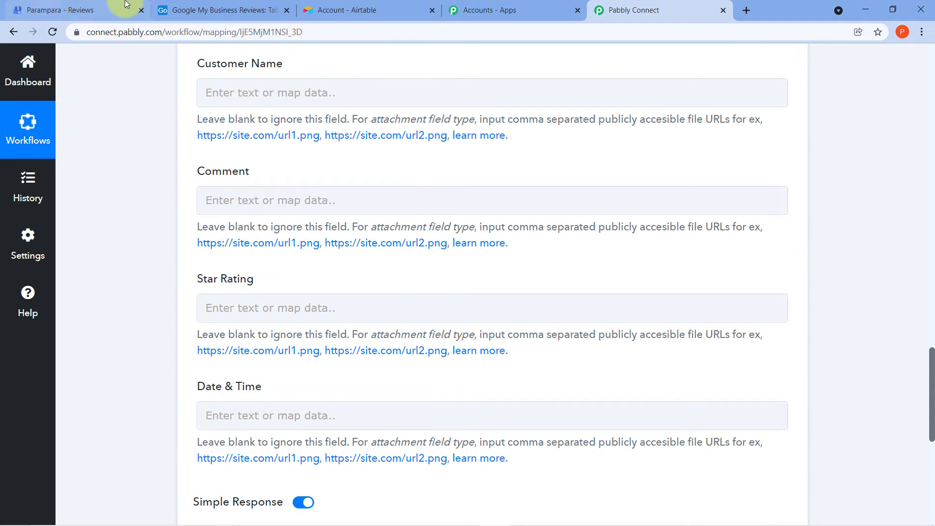
left_click(228, 9)
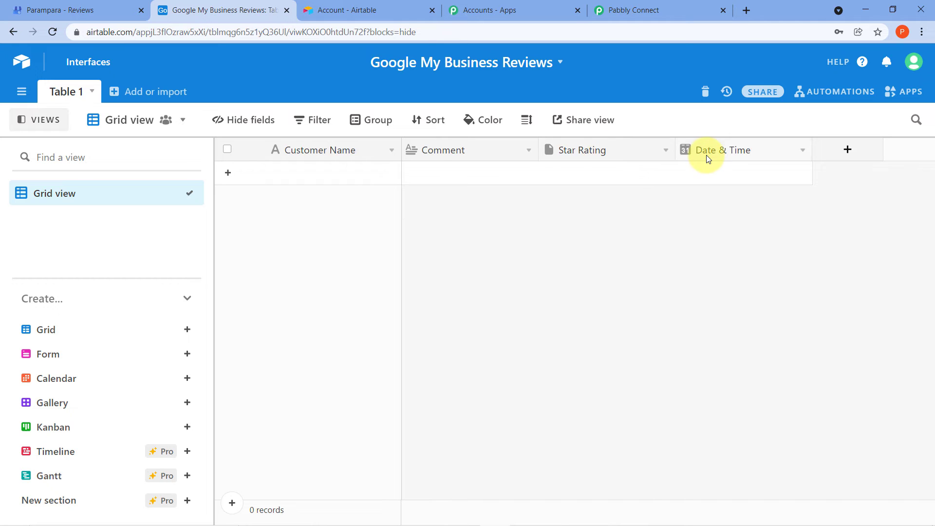
left_click(653, 5)
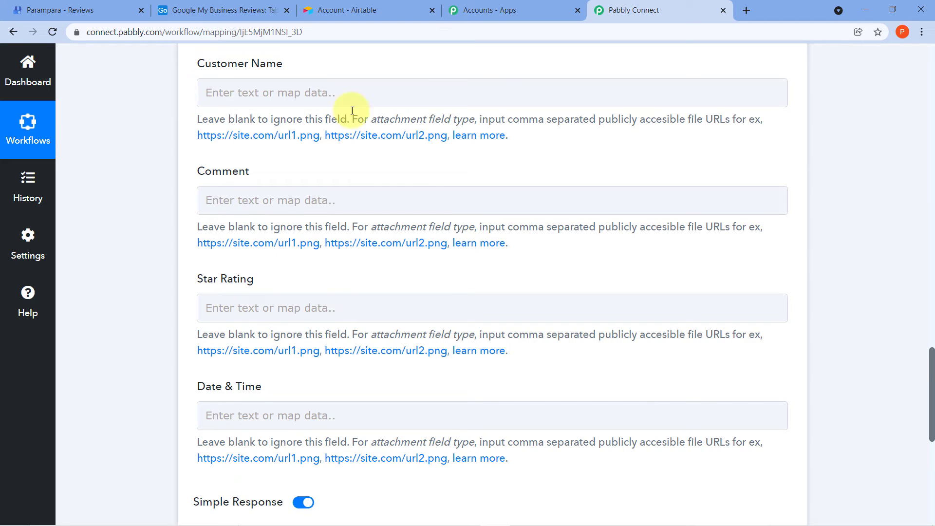
scroll(567, 122, "up", 10)
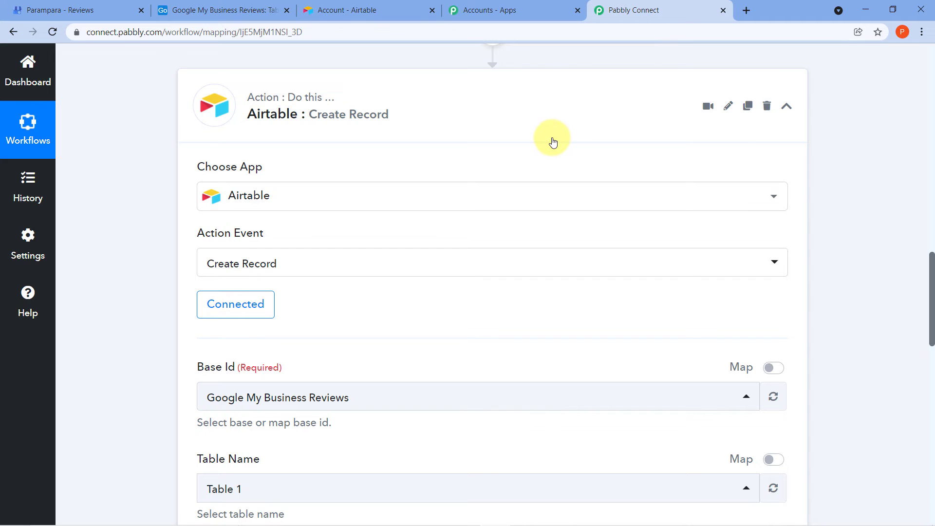
scroll(552, 141, "up", 8)
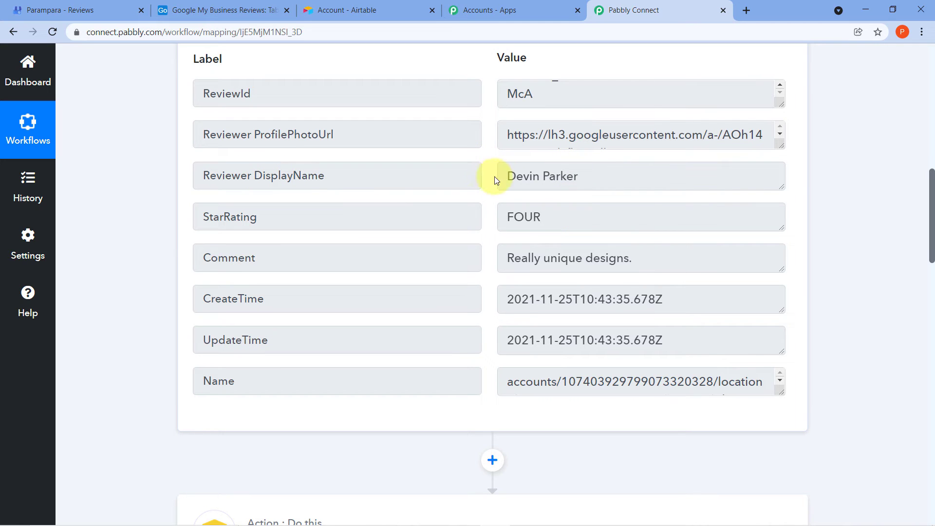
mouse_move(508, 176)
left_mouse_down()
mouse_move(593, 179)
mouse_move(495, 177)
left_mouse_up()
left_click(593, 179)
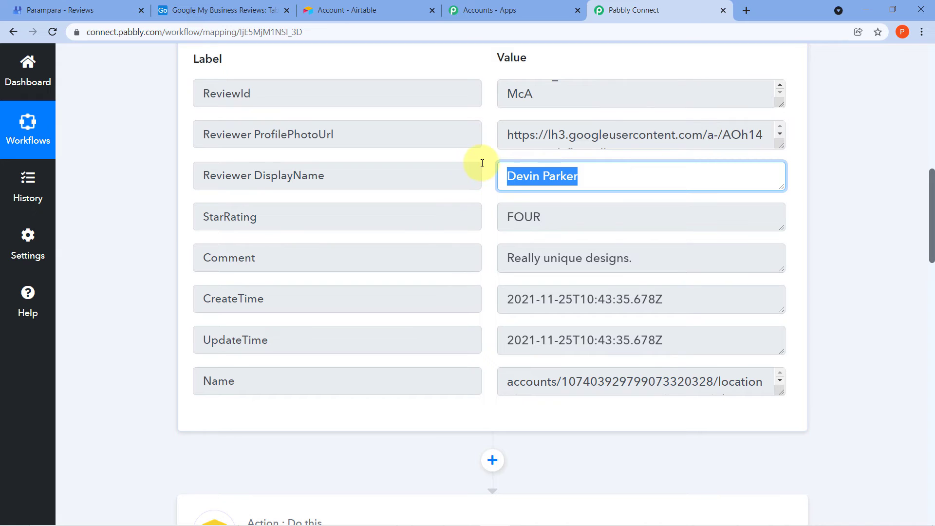
left_click(482, 163)
scroll(485, 163, "down", 15)
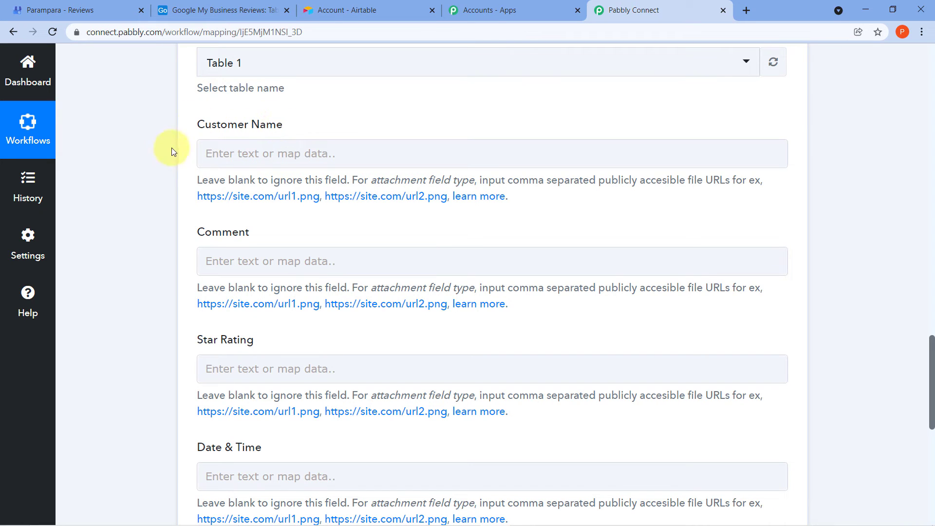
Map the Customer Name field to Reviewer DisplayName from the Google My Business: New Review step.
left_click(221, 152)
left_click(221, 153)
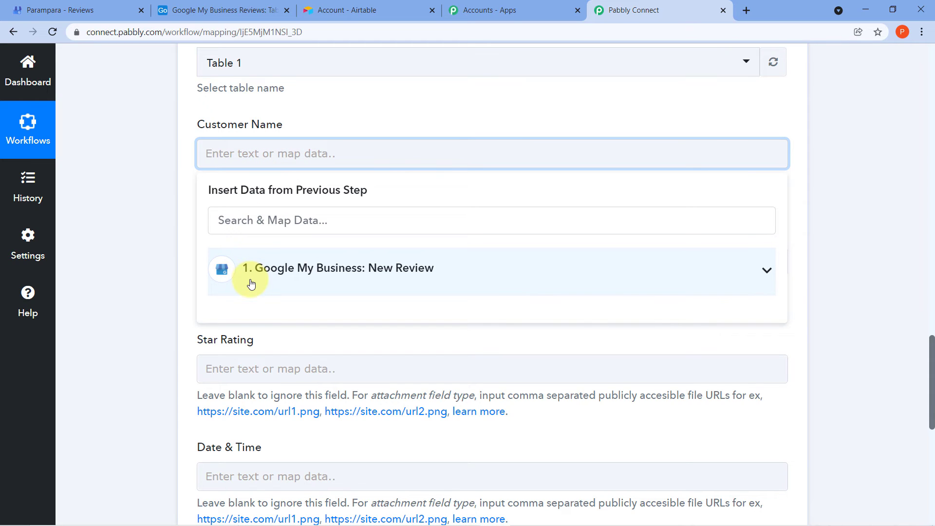
left_click(353, 282)
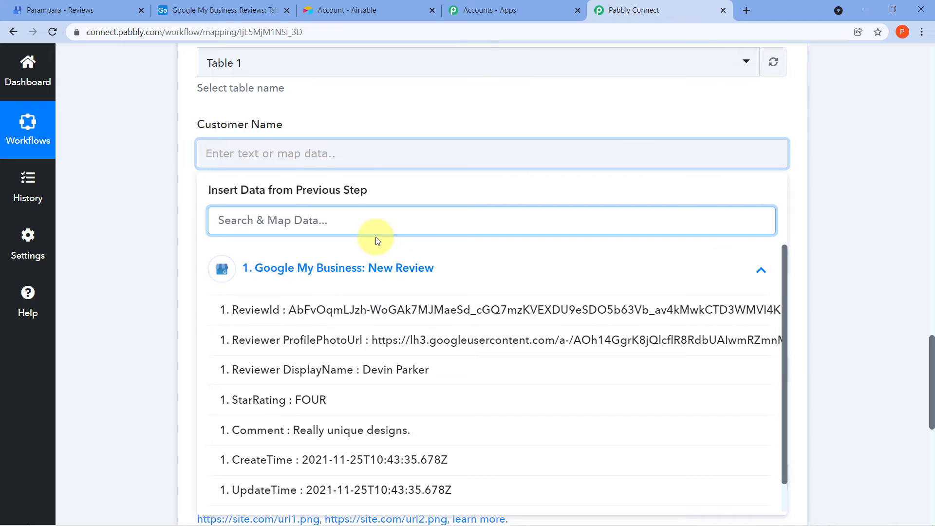
scroll(355, 235, "down", 1)
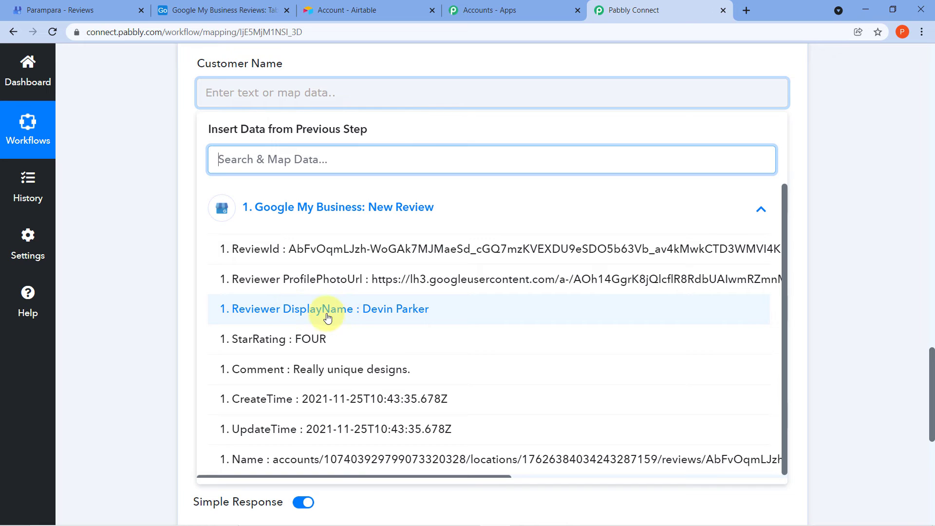
left_click(309, 316)
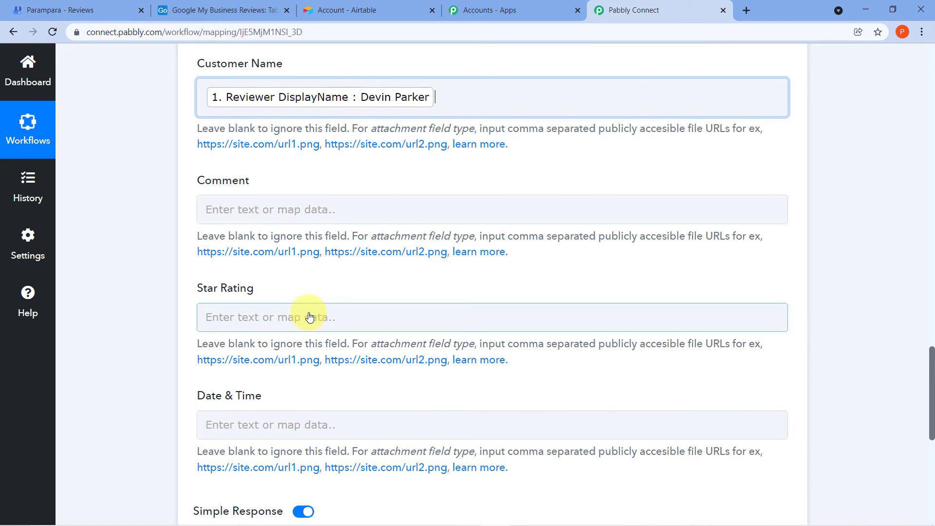
left_click(163, 153)
scroll(163, 151, "up", 1)
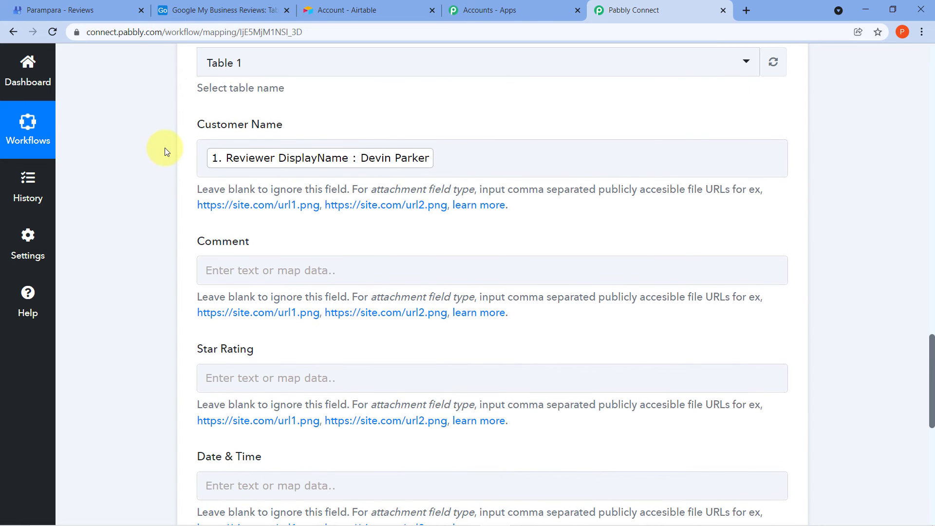
Map the Comment field to the Comment value from the Google My Business: New Review step.
scroll(164, 147, "down", 1)
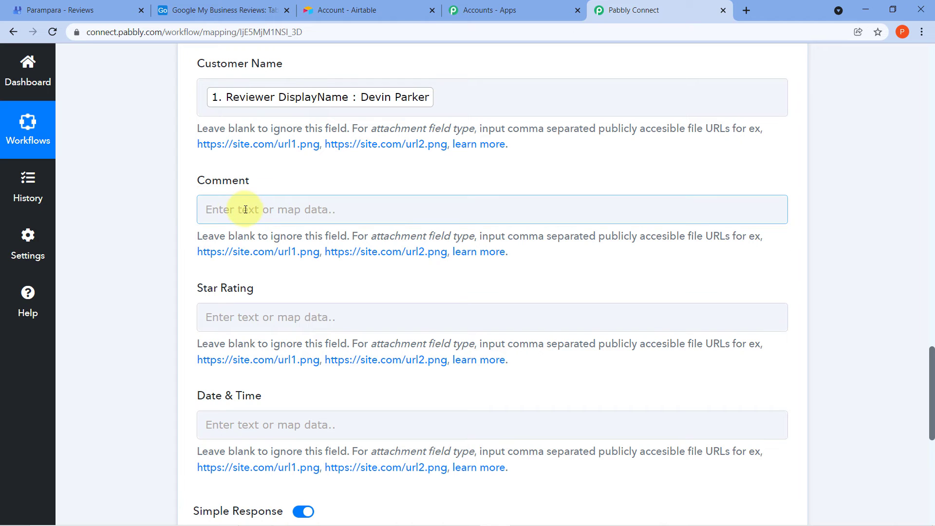
left_click(222, 210)
left_click(279, 324)
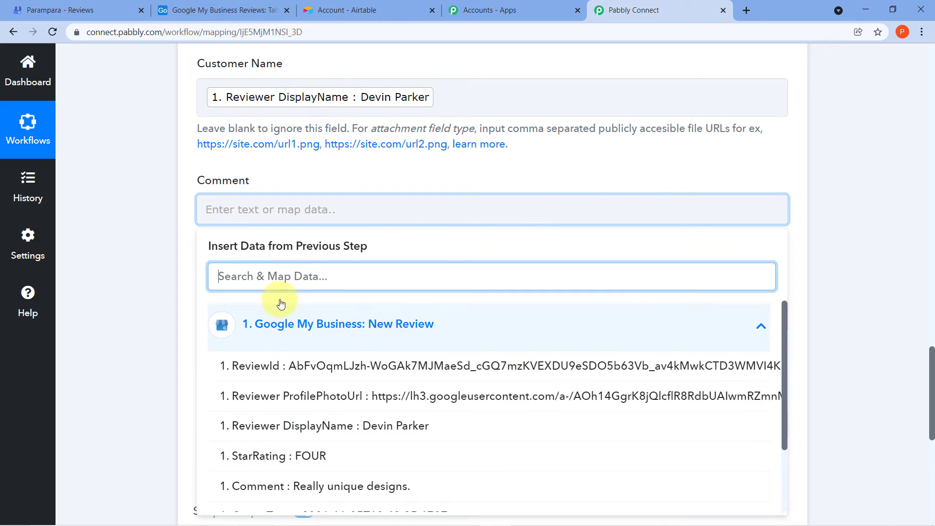
scroll(308, 227, "down", 2)
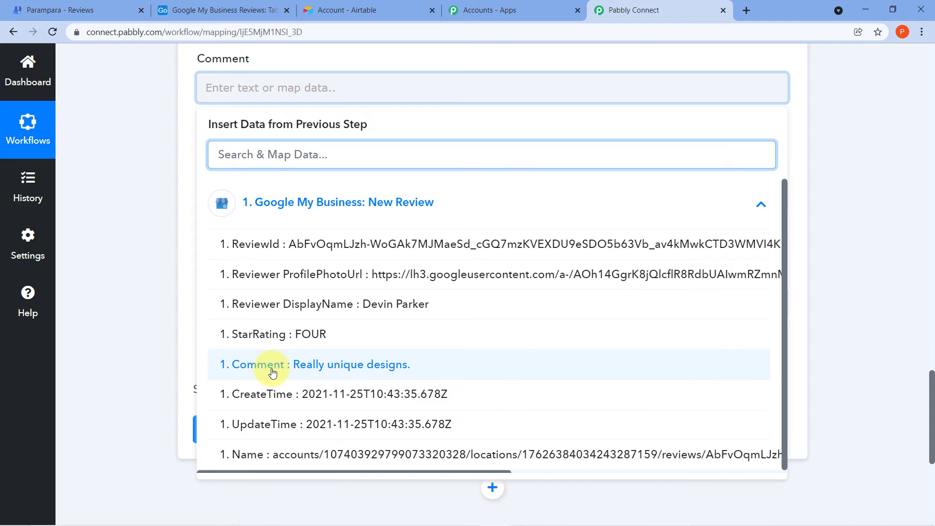
left_click(267, 370)
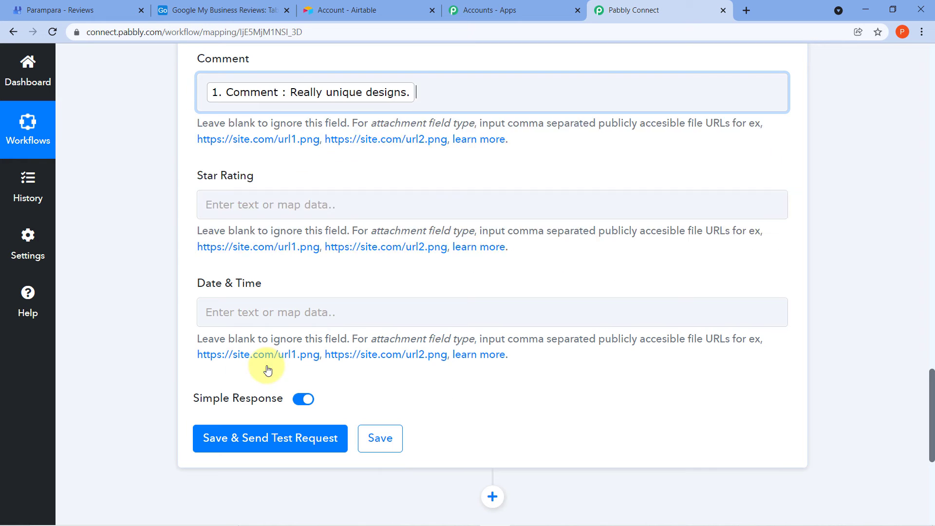
left_click(177, 162)
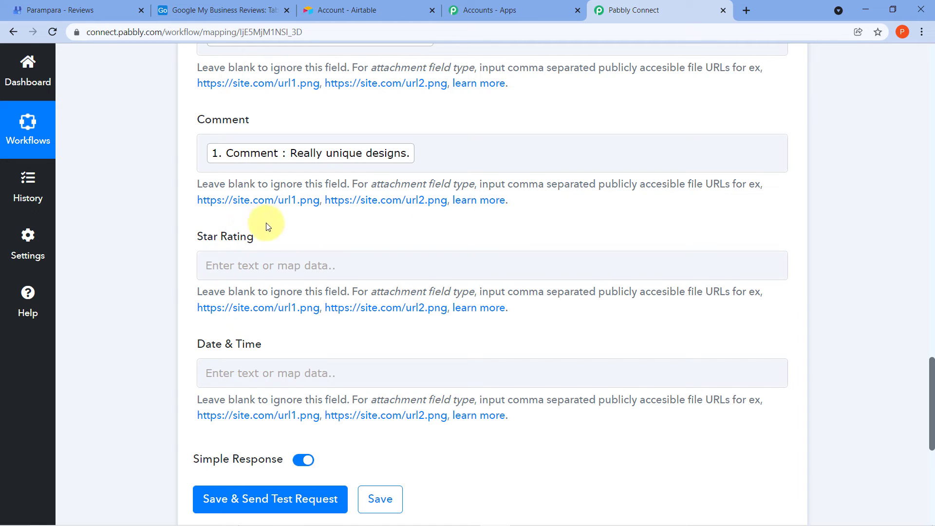
Map the Star Rating field to StarRating from the Google My Business: New Review step.
left_click(221, 261)
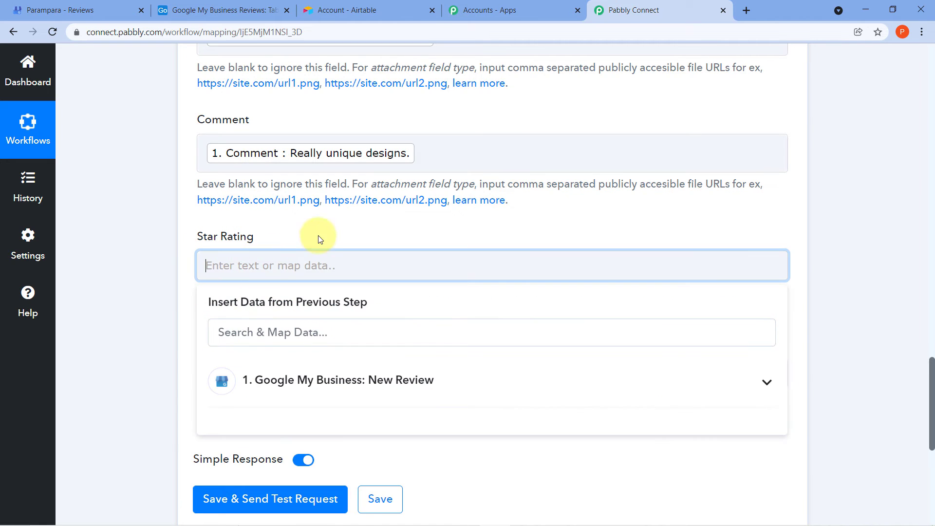
scroll(322, 215, "down", 2)
left_click(330, 267)
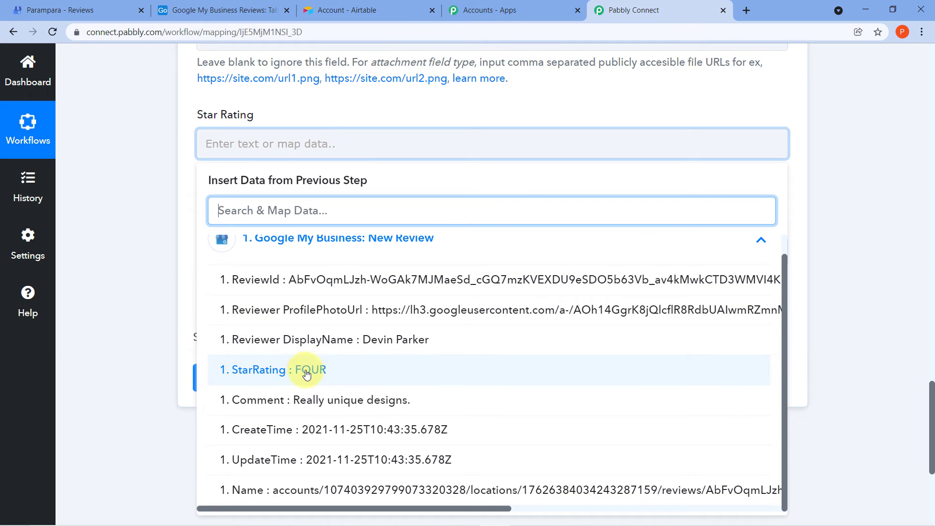
left_click(253, 372)
left_click(173, 186)
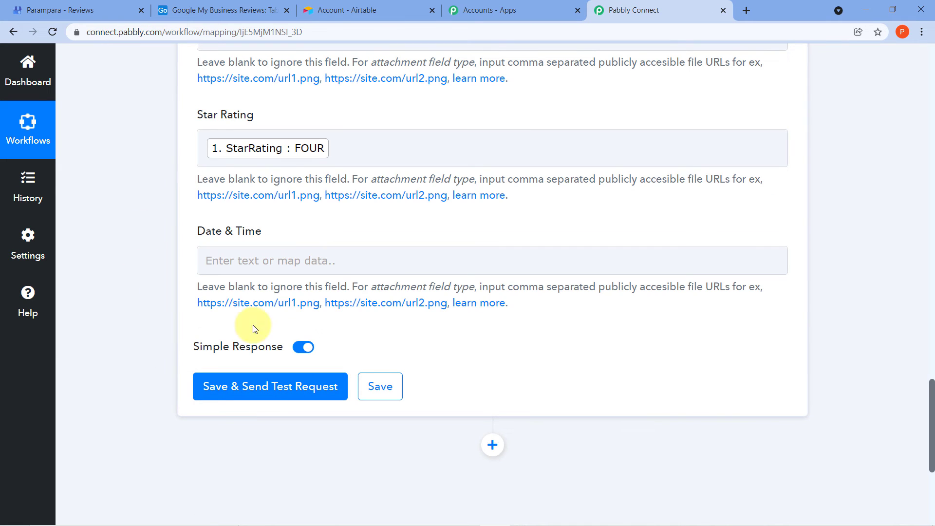
Map the Date & Time field to CreateTime from the Google My Business: New Review step.
left_click(209, 261)
scroll(271, 207, "down", 1)
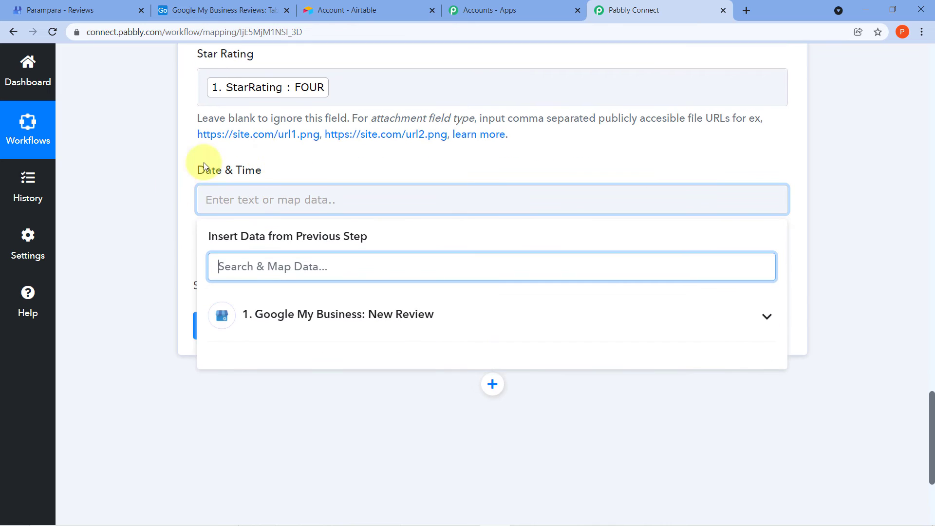
left_click(210, 275)
left_click(285, 315)
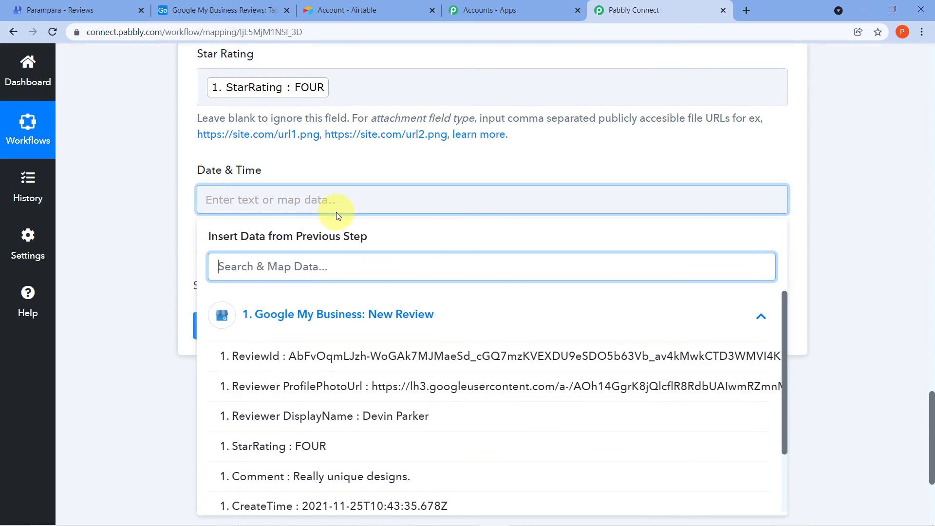
scroll(334, 208, "down", 3)
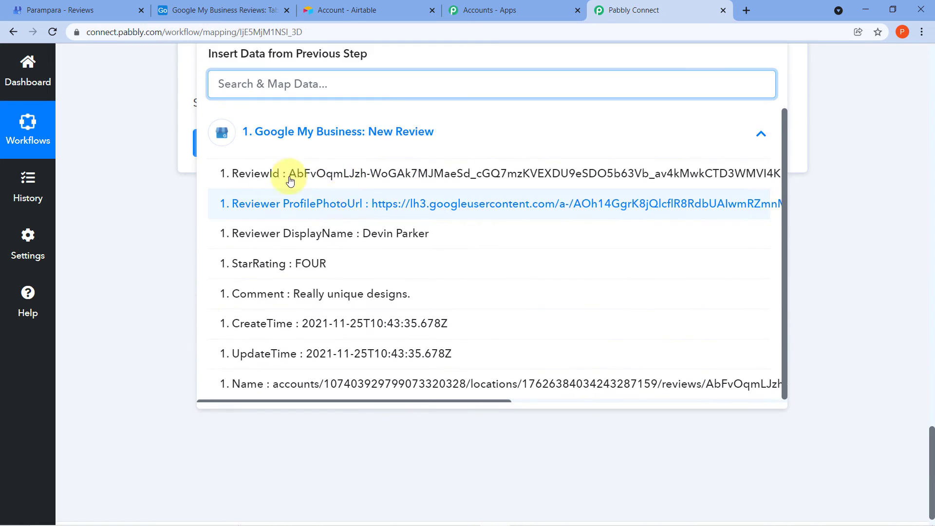
left_click(281, 323)
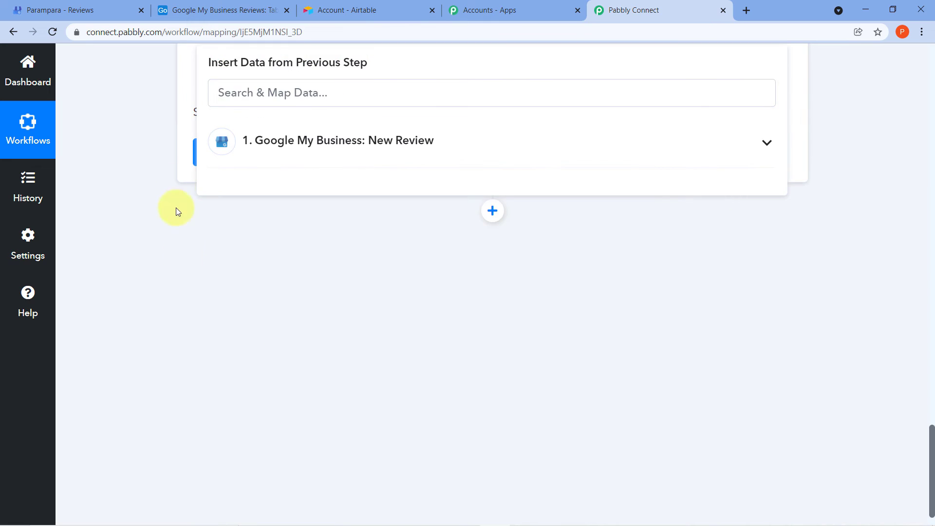
left_click(176, 208)
Review the Create Record action's mapped fields, base, table and connection settings.
scroll(178, 150, "up", 3)
scroll(178, 192, "up", 4)
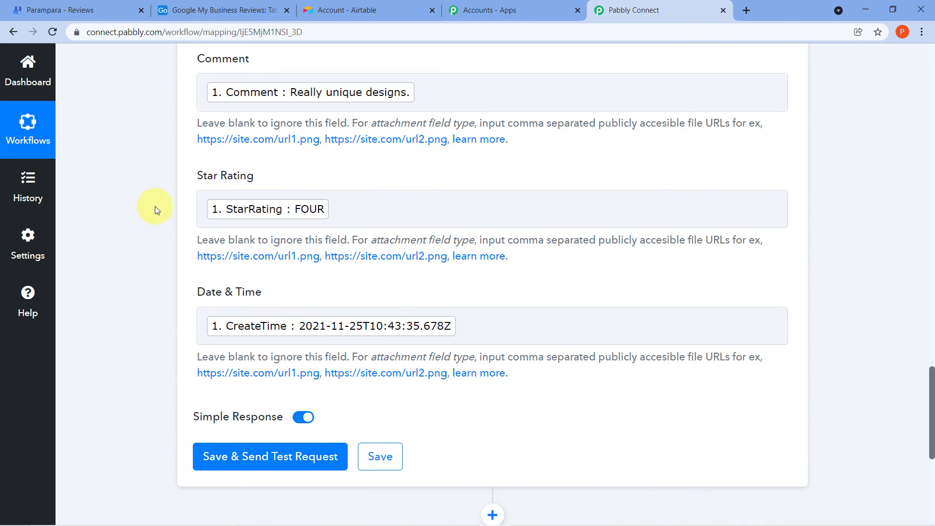
scroll(159, 237, "up", 7)
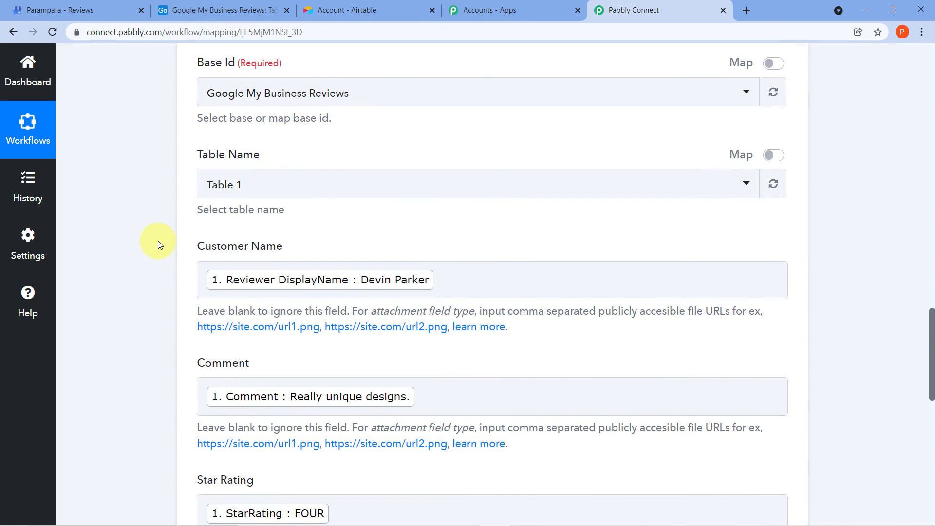
scroll(157, 241, "up", 3)
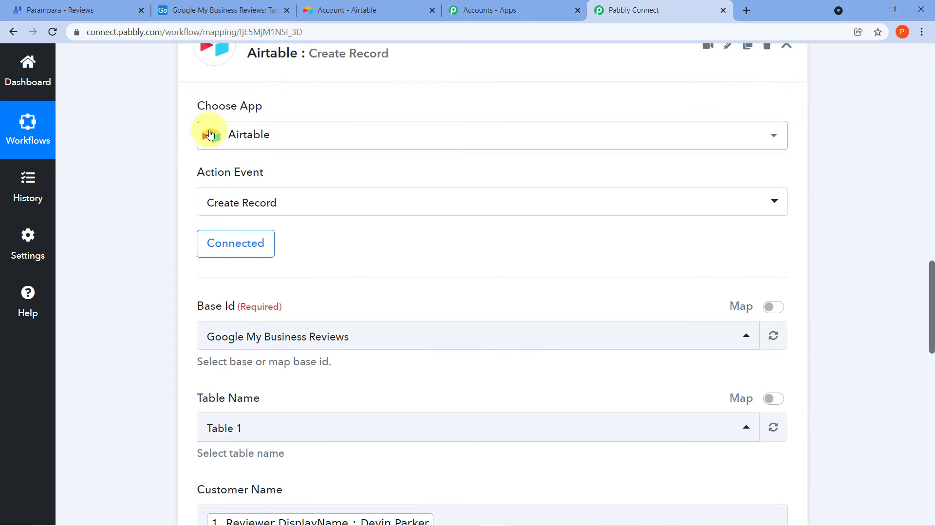
scroll(209, 165, "down", 1)
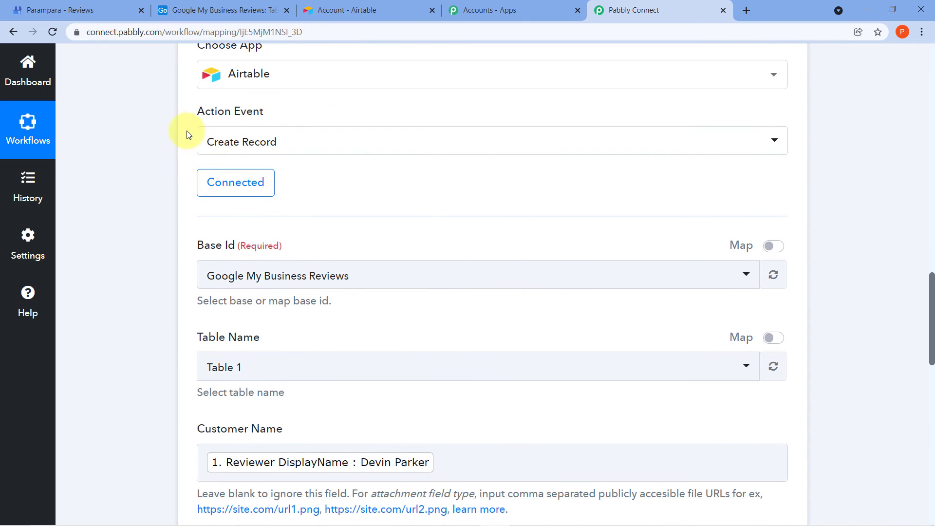
Check the field mappings of the Airtable Create Record action, then save it and send a test request.
scroll(303, 161, "down", 2)
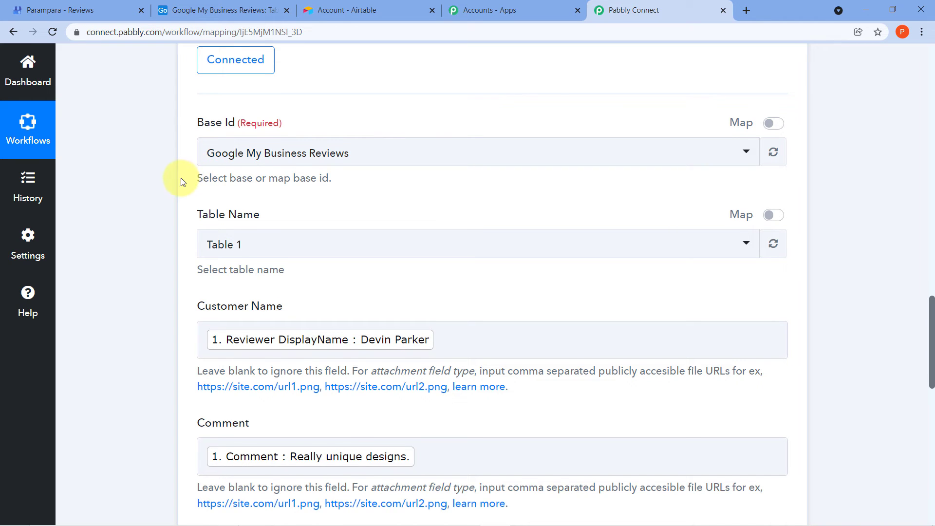
scroll(190, 178, "down", 1)
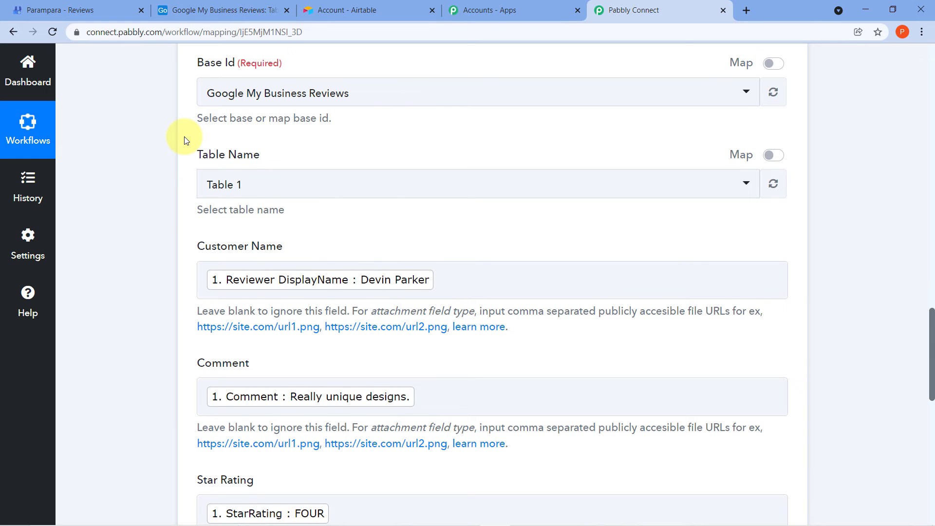
scroll(184, 139, "down", 1)
scroll(168, 120, "down", 1)
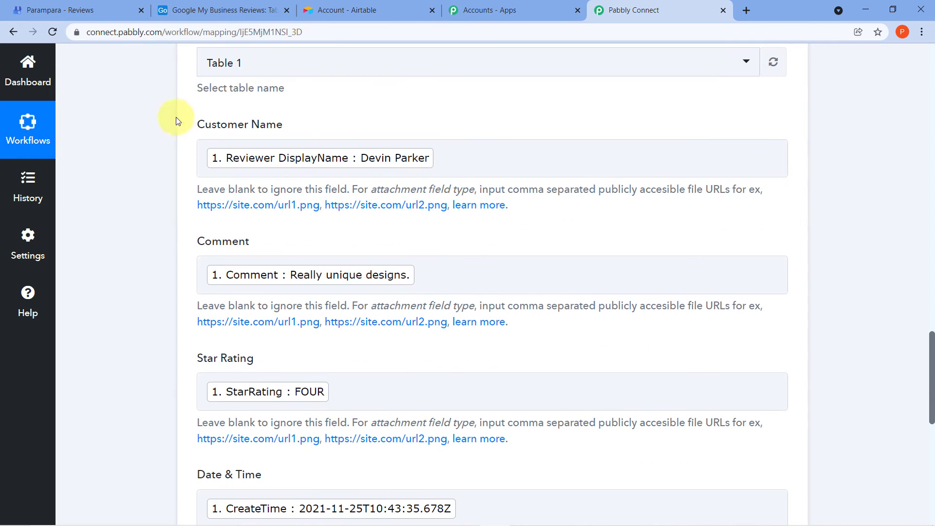
scroll(190, 238, "down", 3)
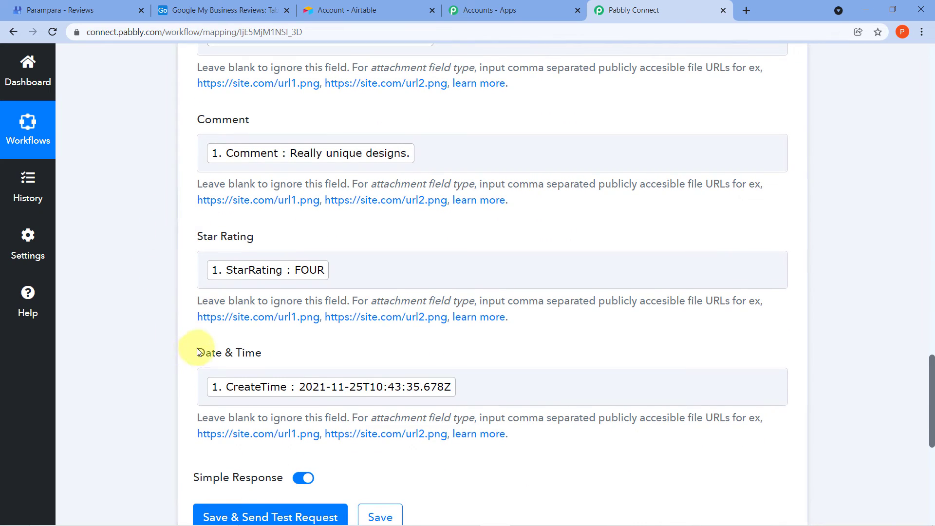
scroll(176, 246, "up", 4)
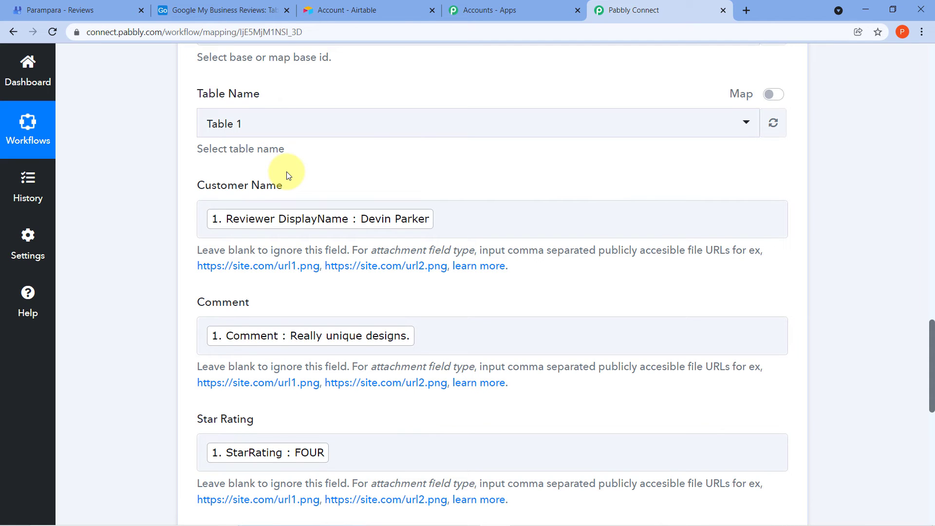
scroll(287, 174, "down", 1)
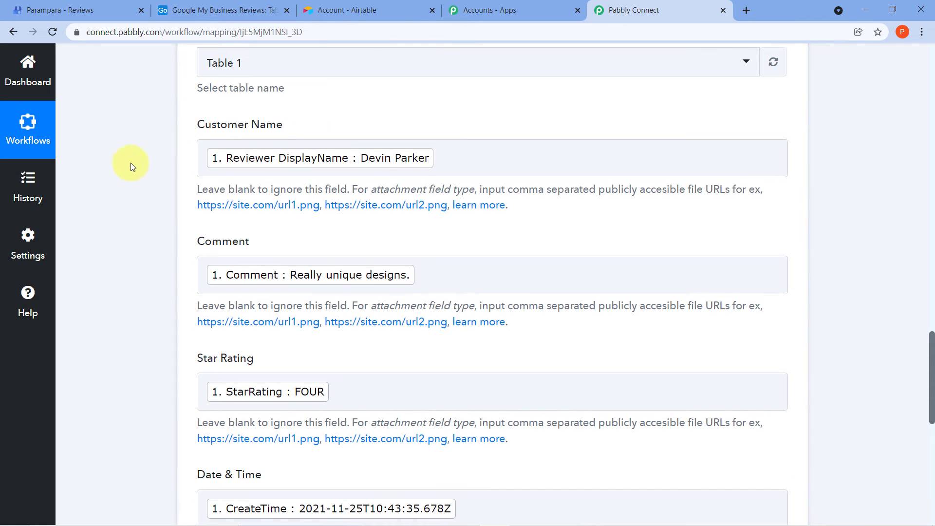
scroll(171, 184, "down", 5)
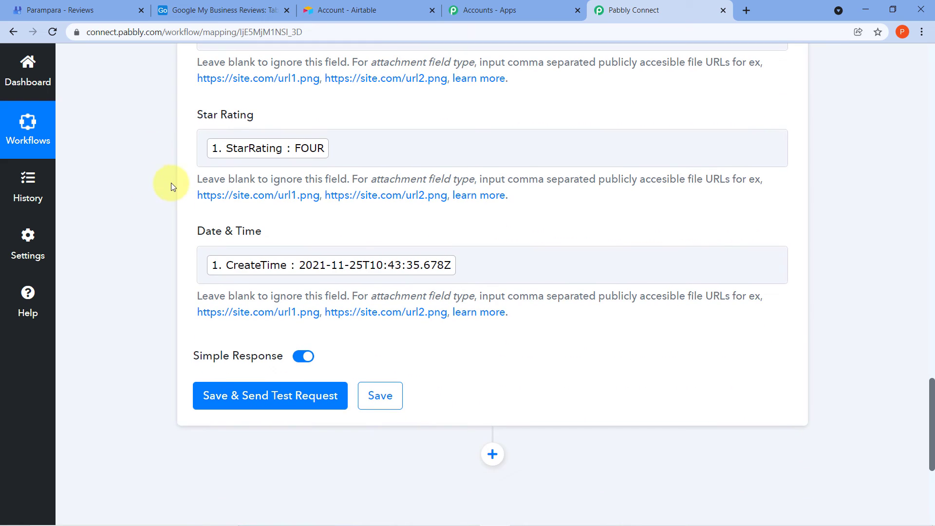
scroll(171, 182, "down", 1)
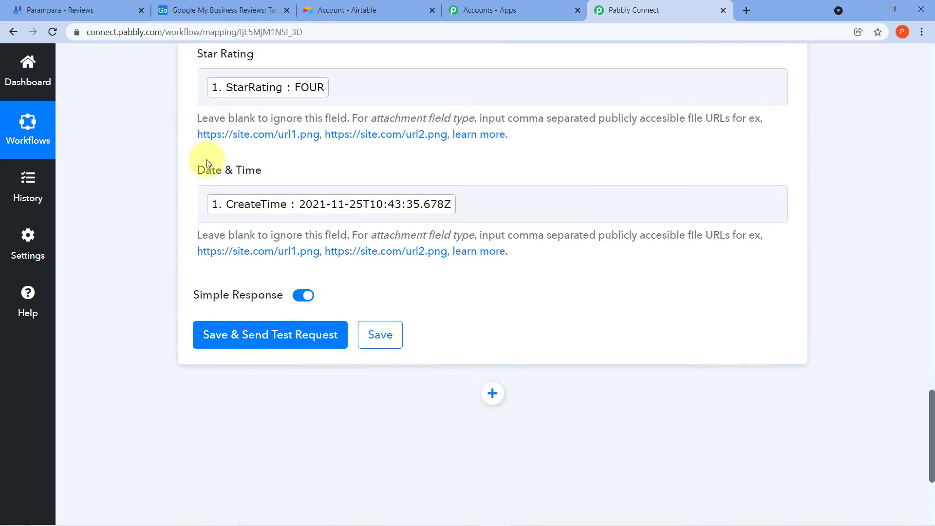
left_click(272, 339)
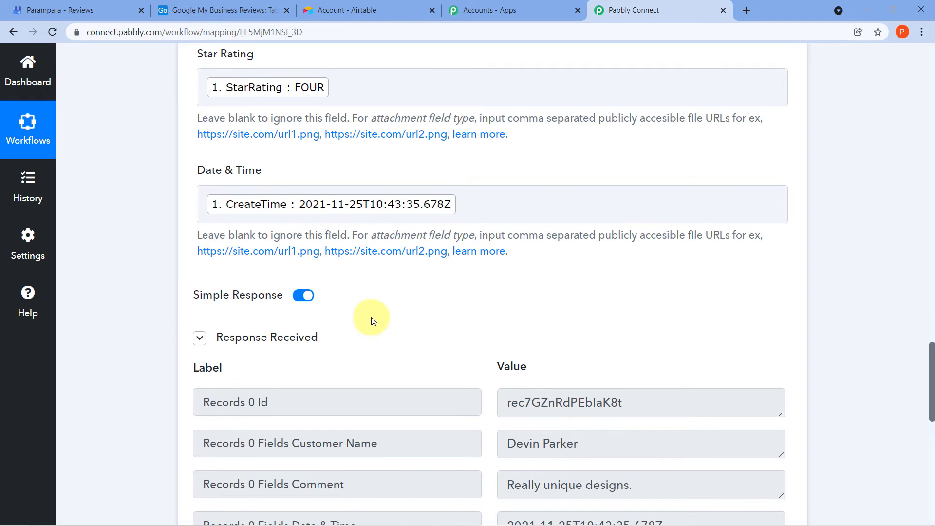
Examine the test response of the Airtable action and compare it with the trigger's received review data and the mapped fields.
scroll(389, 285, "down", 4)
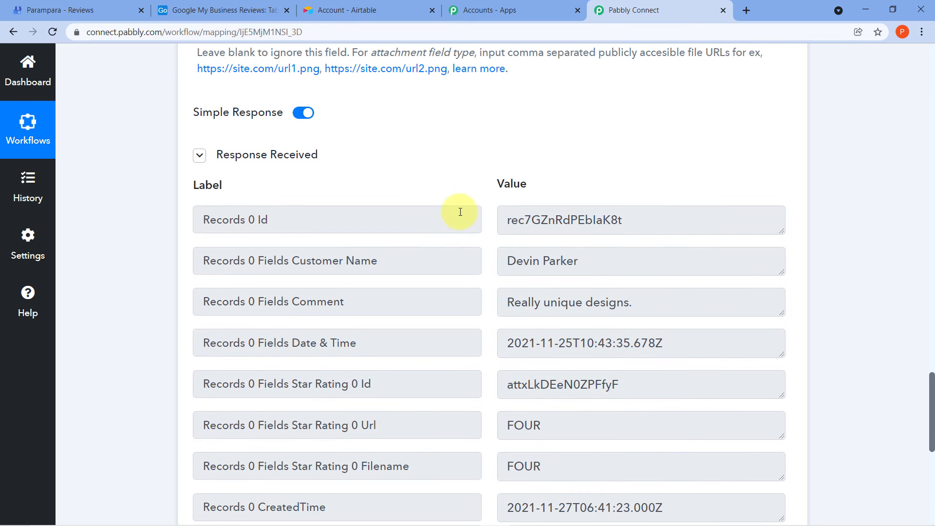
scroll(457, 210, "down", 3)
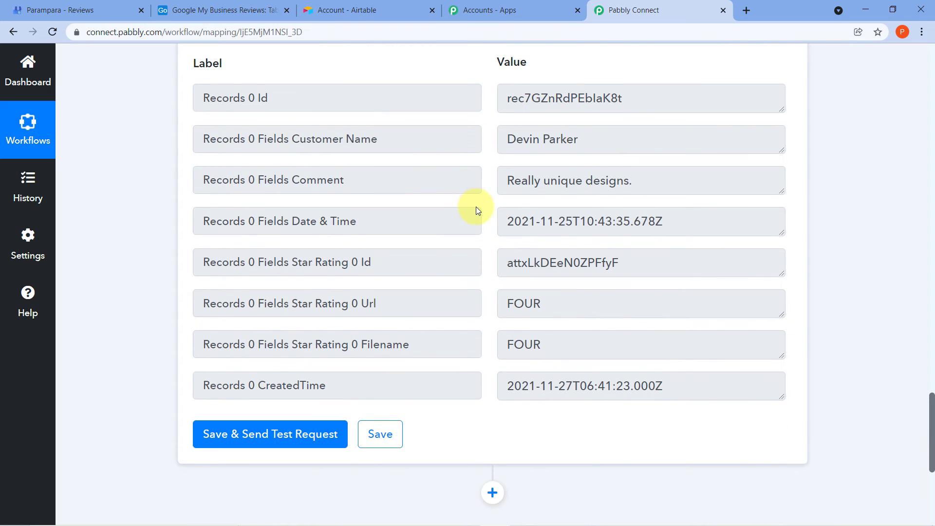
scroll(486, 214, "up", 7)
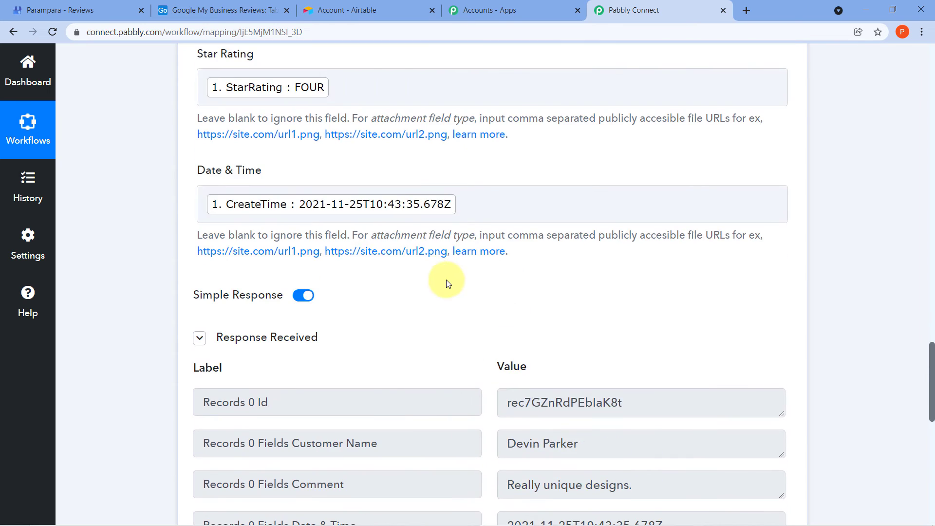
scroll(448, 283, "up", 18)
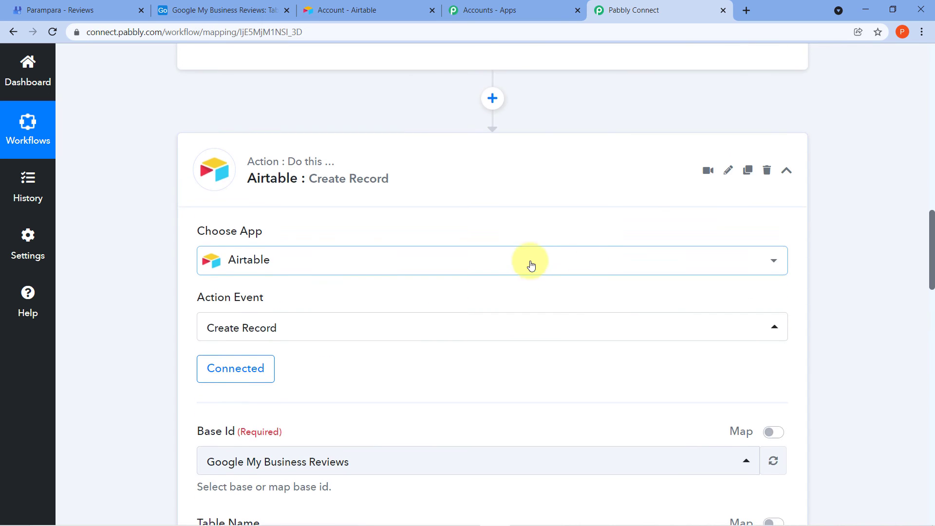
scroll(531, 265, "up", 10)
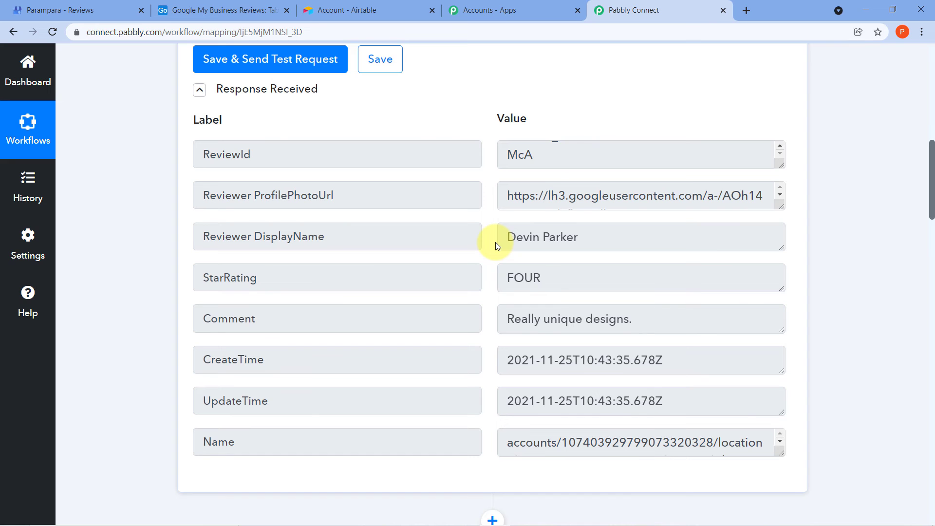
scroll(495, 242, "down", 10)
scroll(392, 214, "down", 5)
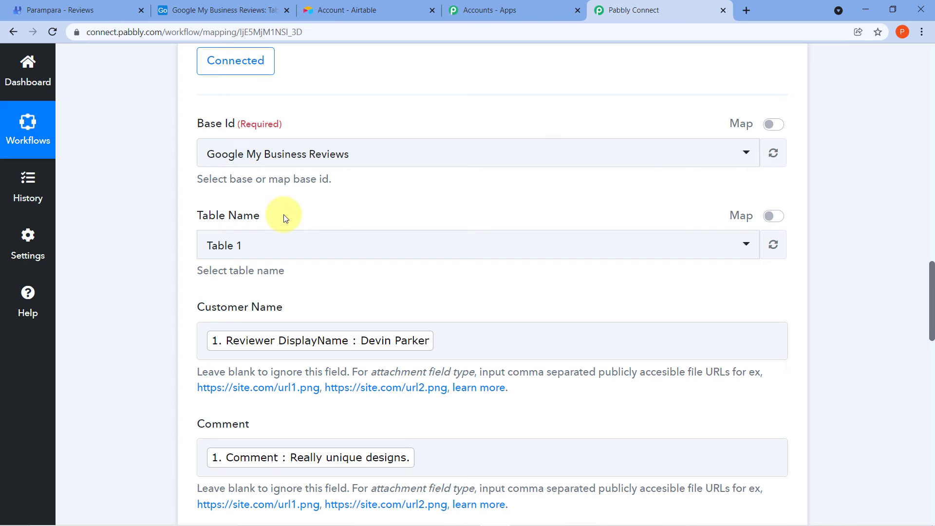
scroll(286, 218, "down", 1)
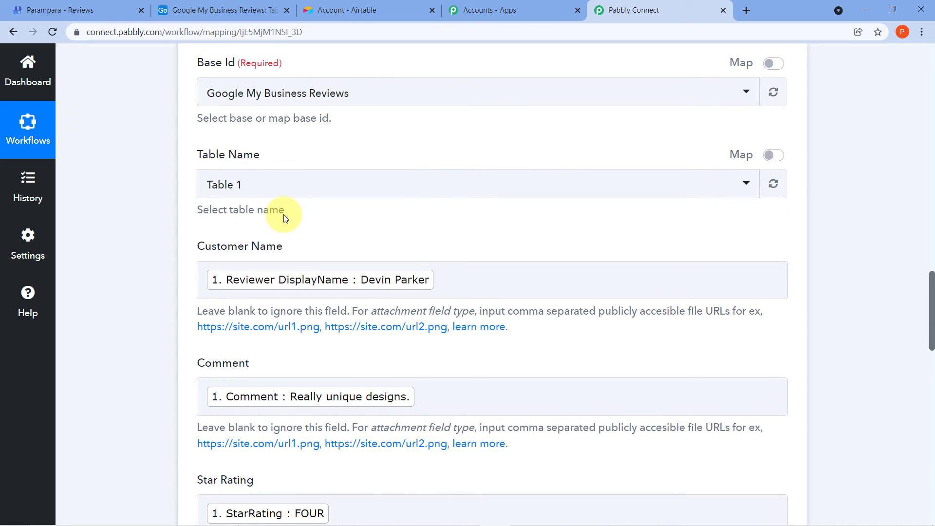
Compare the test record in the Airtable table with the latest review in Google Business Profile Manager.
left_click(214, 10)
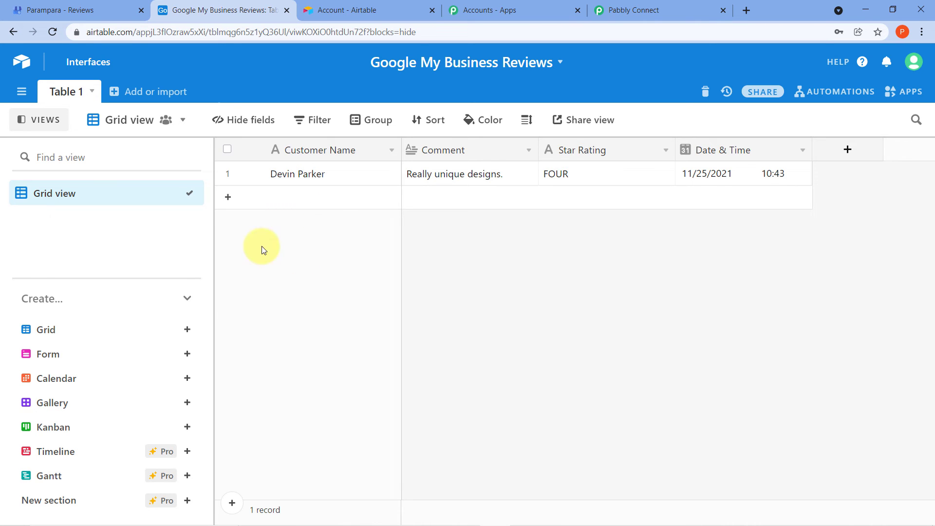
left_click(53, 13)
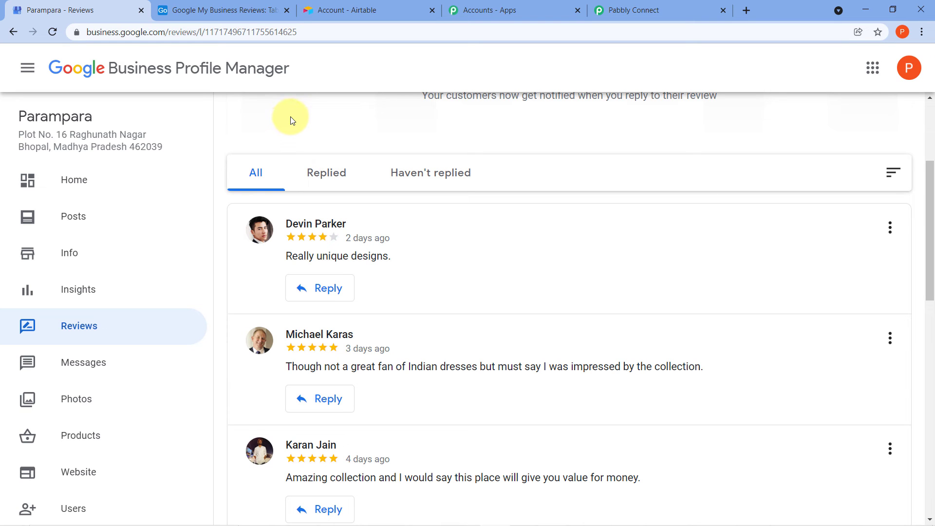
left_click(219, 10)
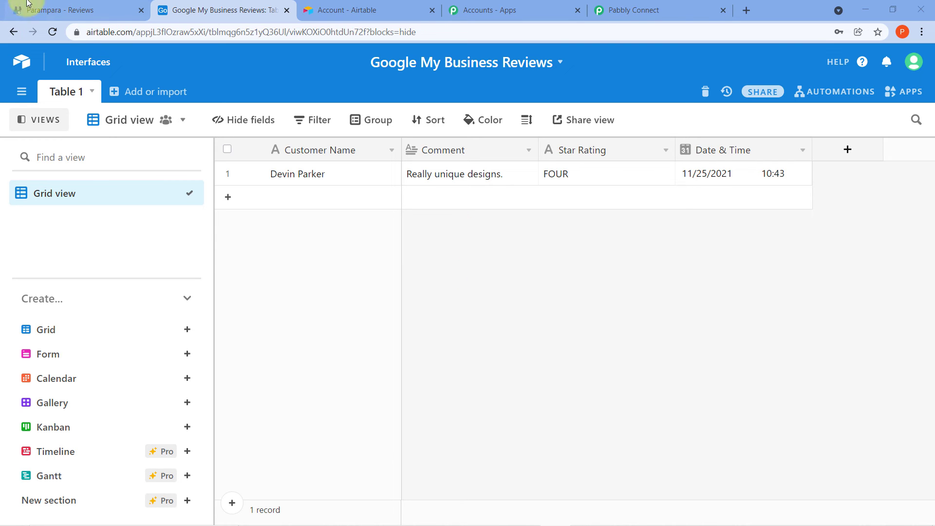
left_click(42, 9)
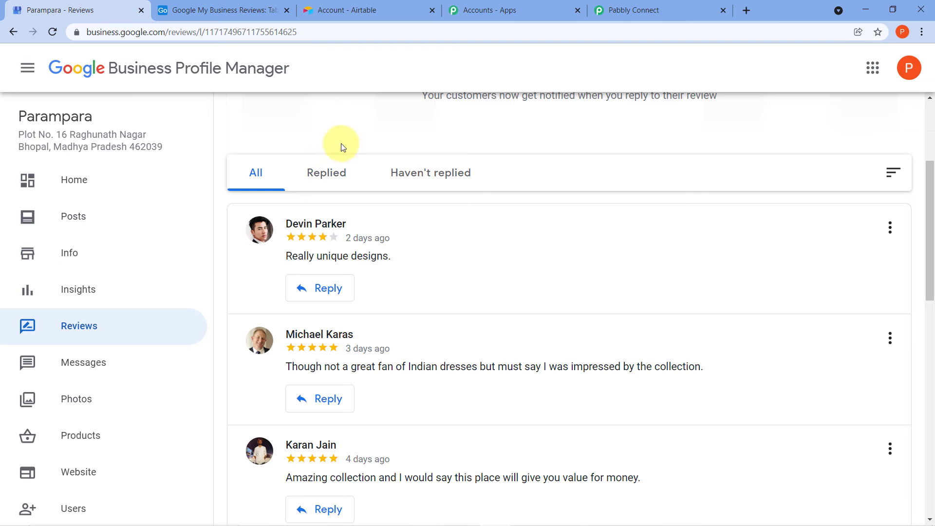
left_click(224, 10)
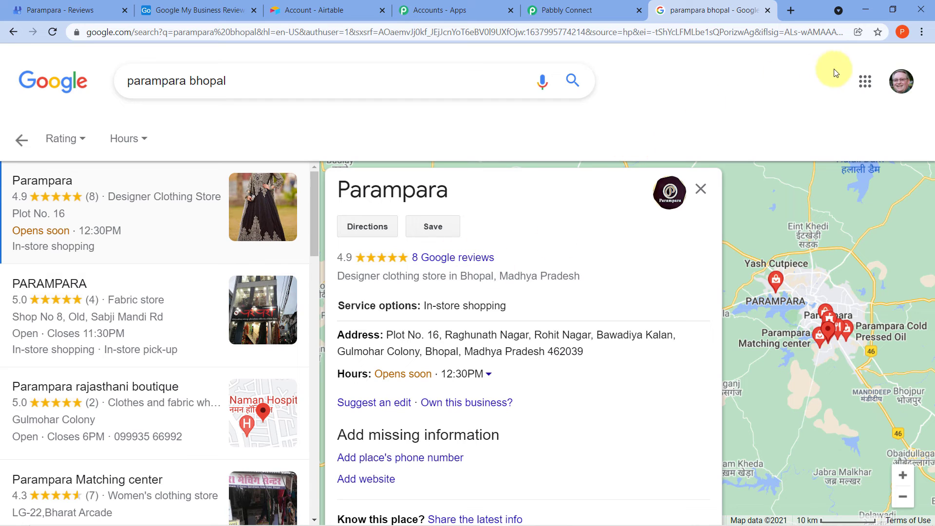
Check the signed-in Google account on the Parampara search page and the existing records in the Airtable table.
left_click(901, 81)
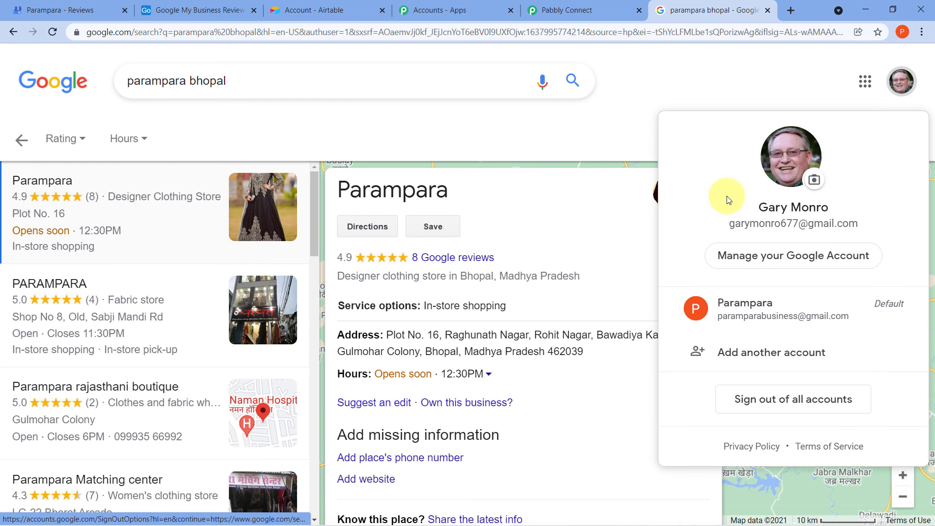
left_click(603, 140)
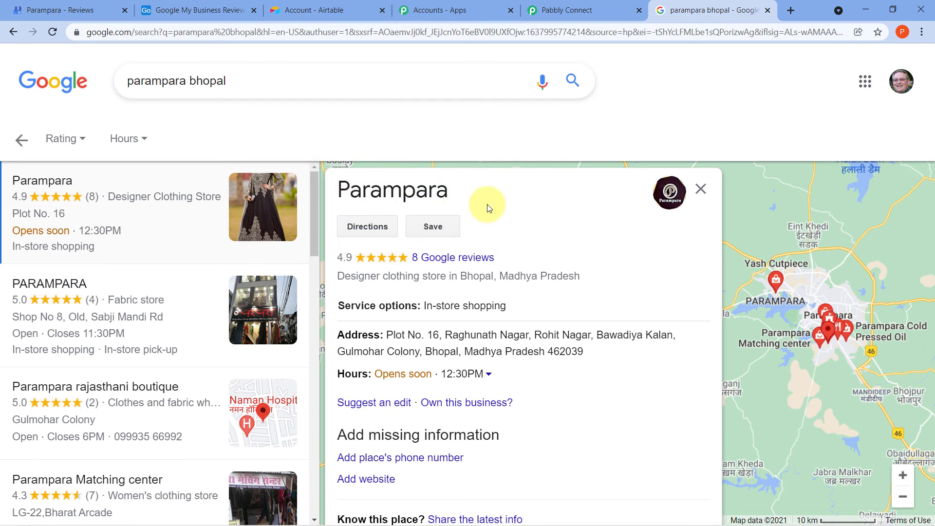
scroll(584, 217, "down", 4)
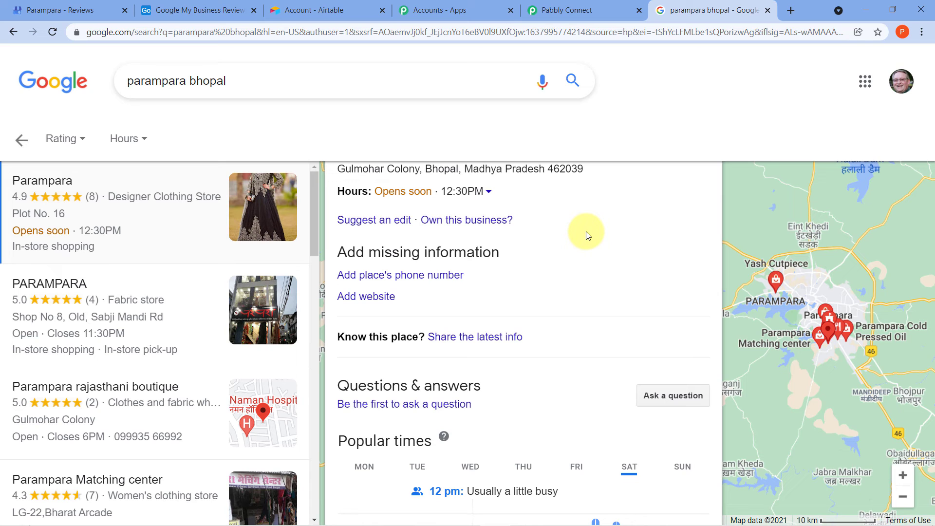
left_click(195, 4)
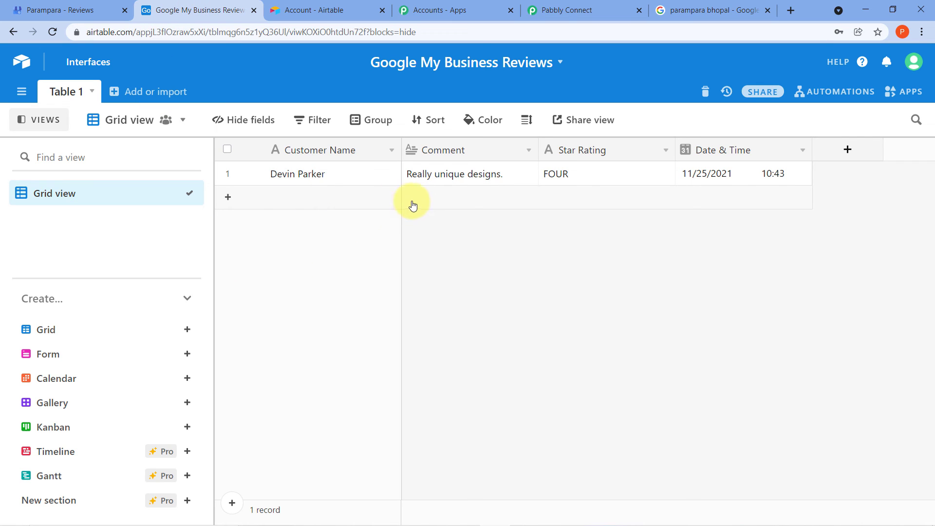
left_click(694, 10)
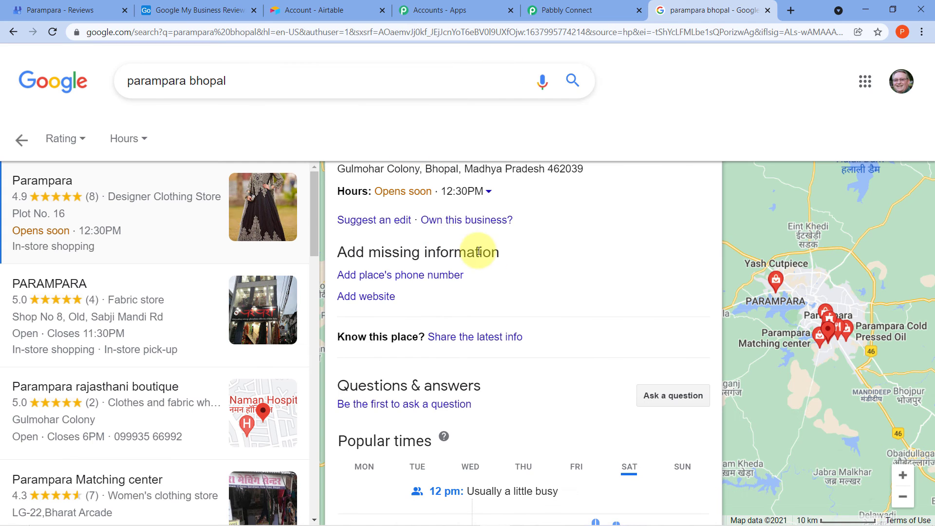
Post a five-star Google review for Parampara with the comment "Best designs at best price.".
scroll(479, 252, "down", 11)
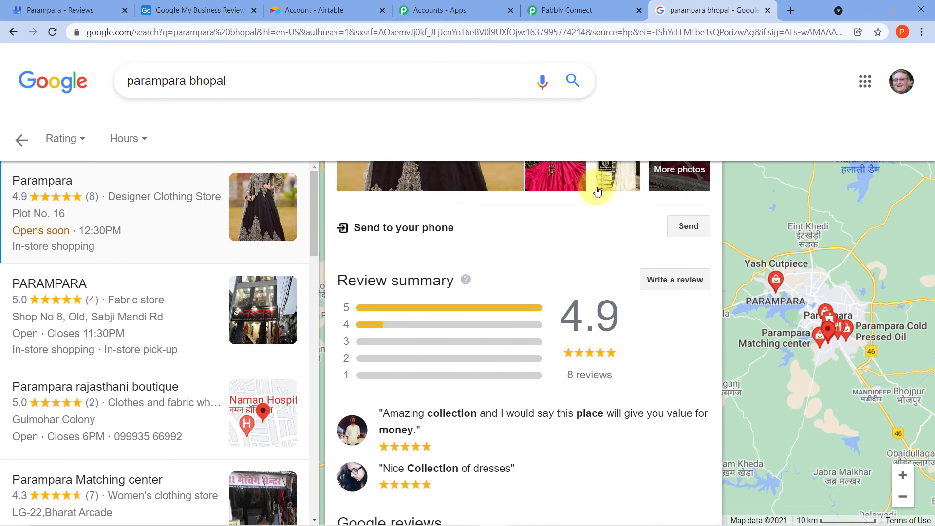
left_click(673, 277)
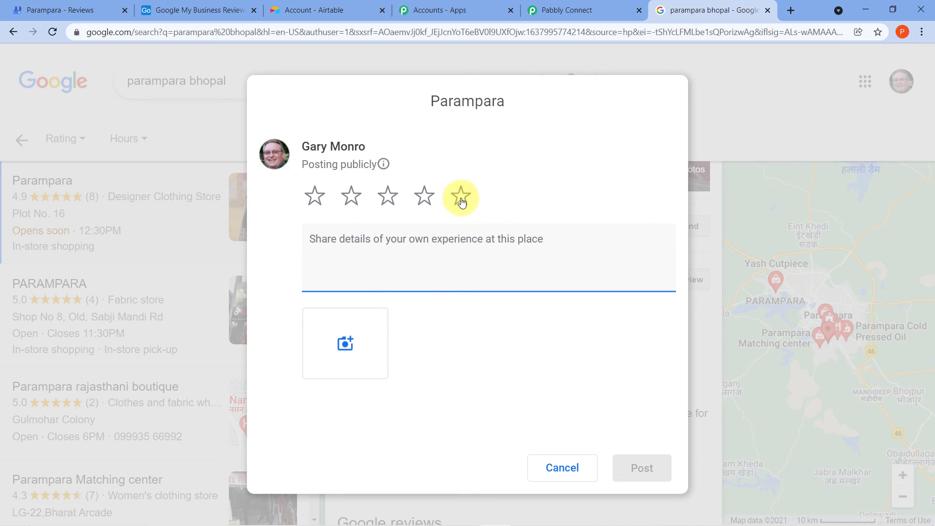
left_click(461, 197)
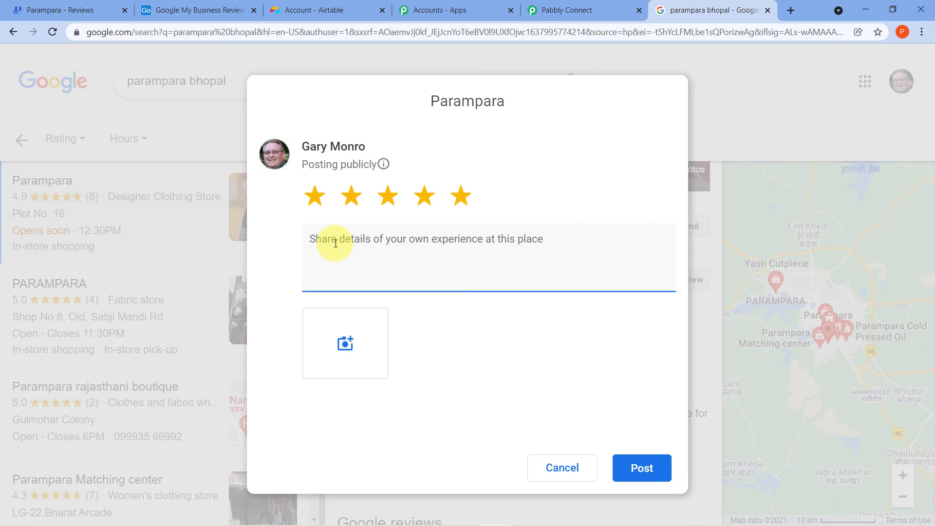
type("Be")
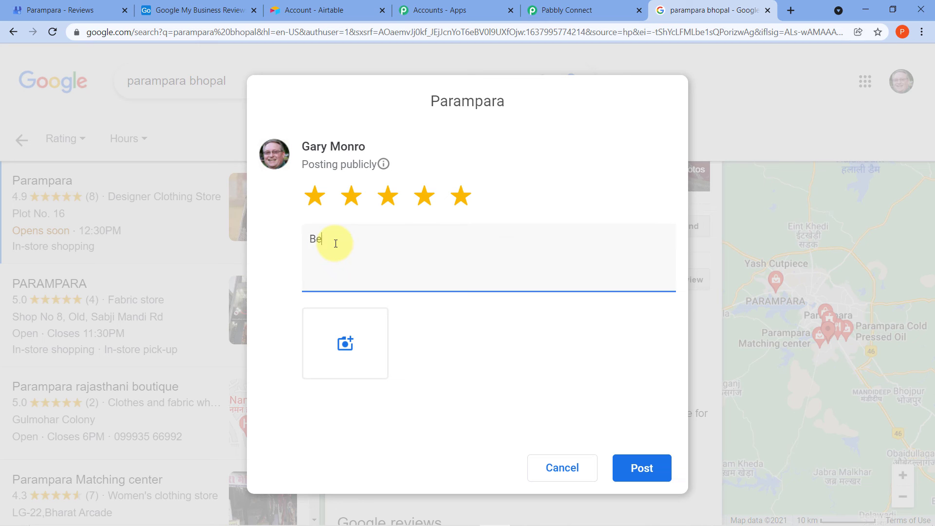
type("st Designs at best price.")
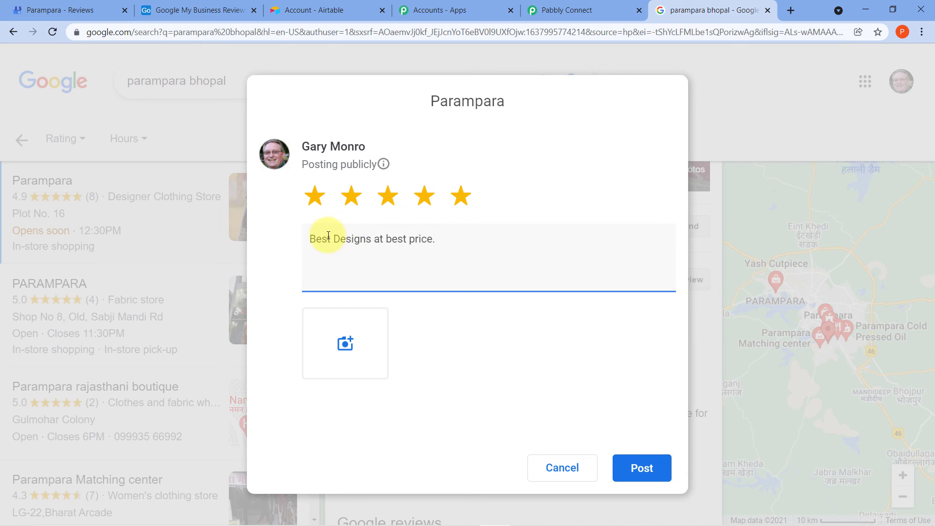
double_click(339, 239)
type("designs")
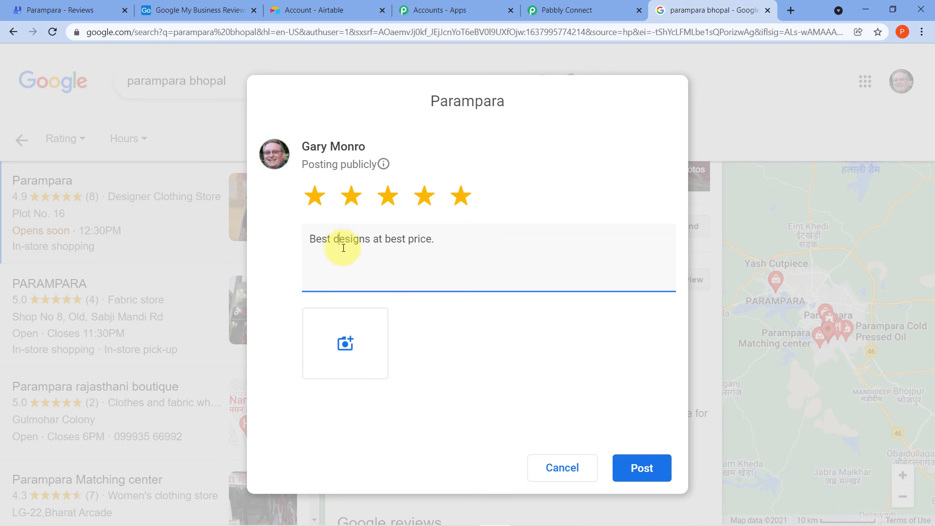
left_click(653, 463)
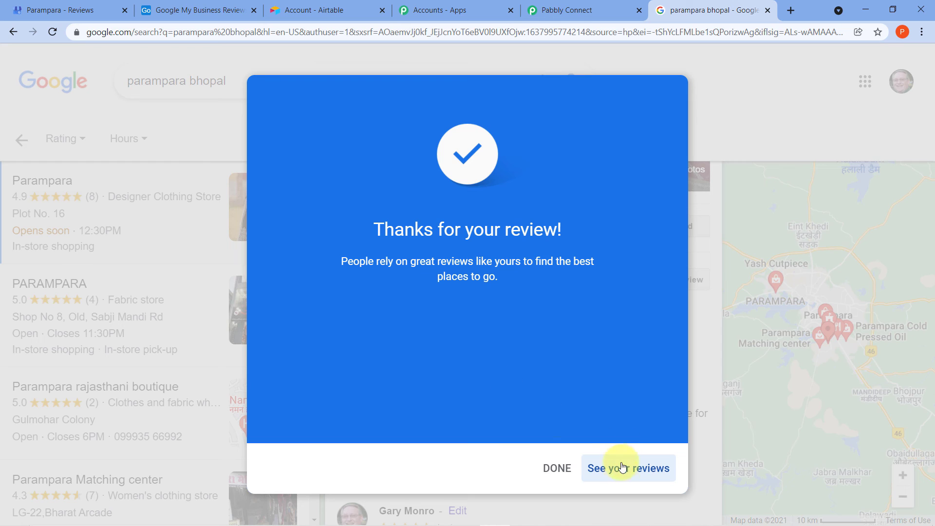
Open the posted review in Google Maps and compare it with the records in the Airtable table.
left_click(620, 468)
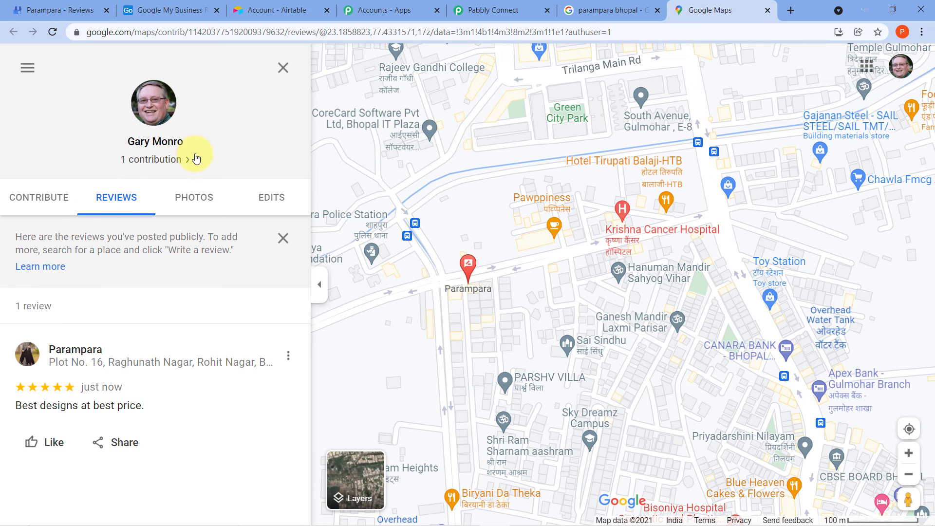
left_click(155, 10)
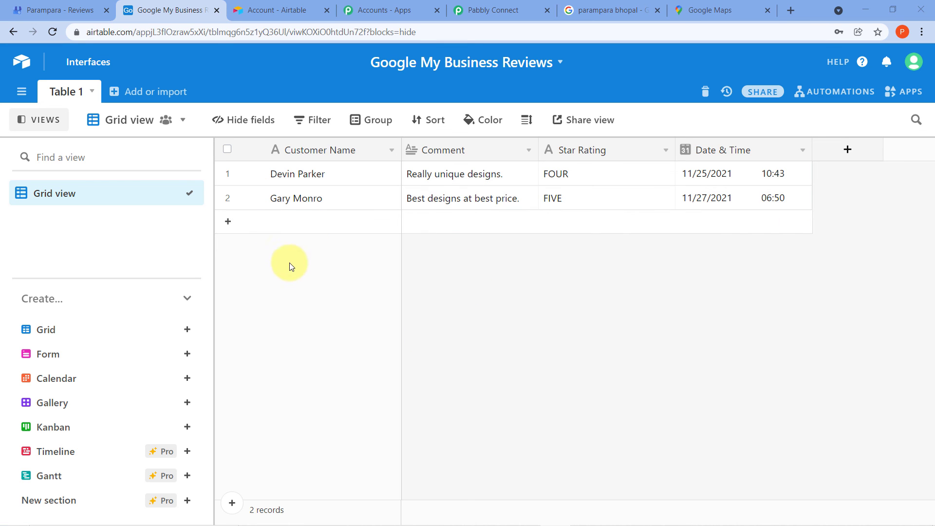
left_click(706, 10)
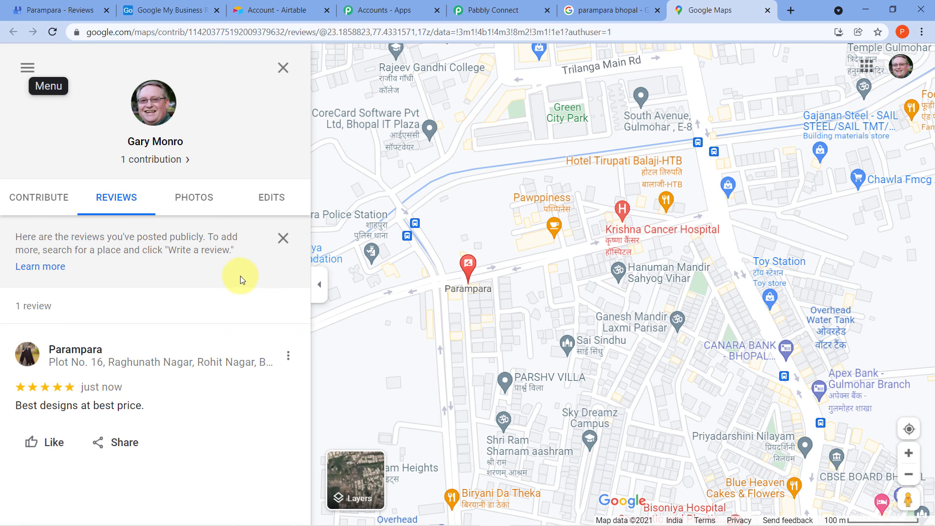
left_click(195, 10)
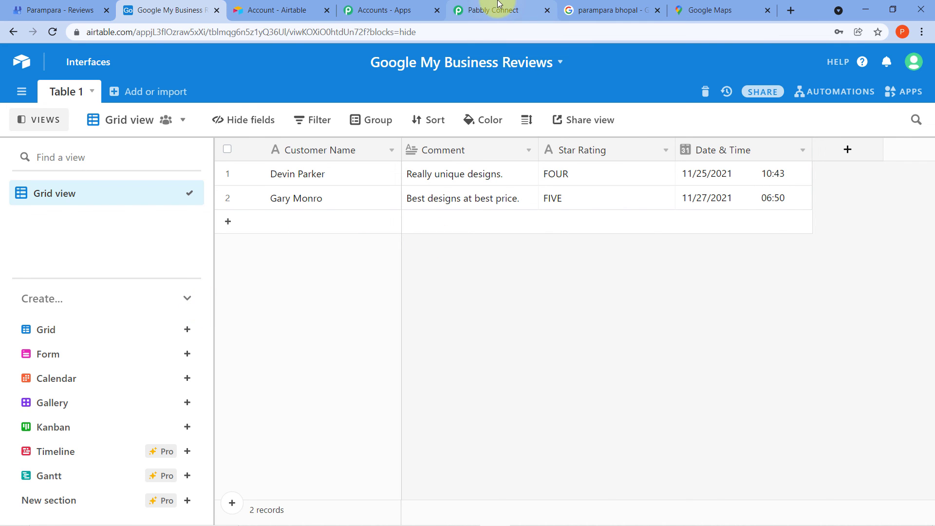
Switch to the Pabbly Connect workflow and collapse its steps to review the Google My Business trigger and Airtable action.
left_click(499, 4)
scroll(852, 177, "up", 10)
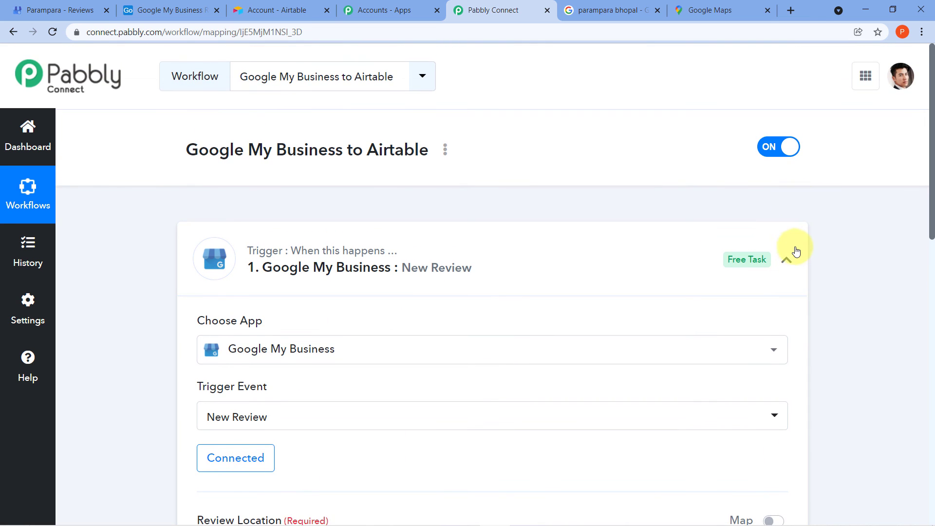
left_click(790, 249)
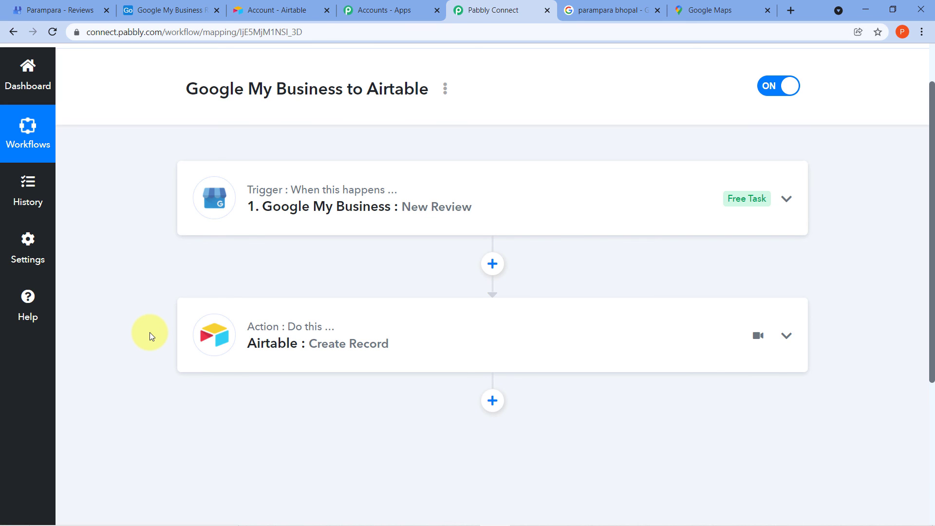
scroll(163, 324, "up", 2)
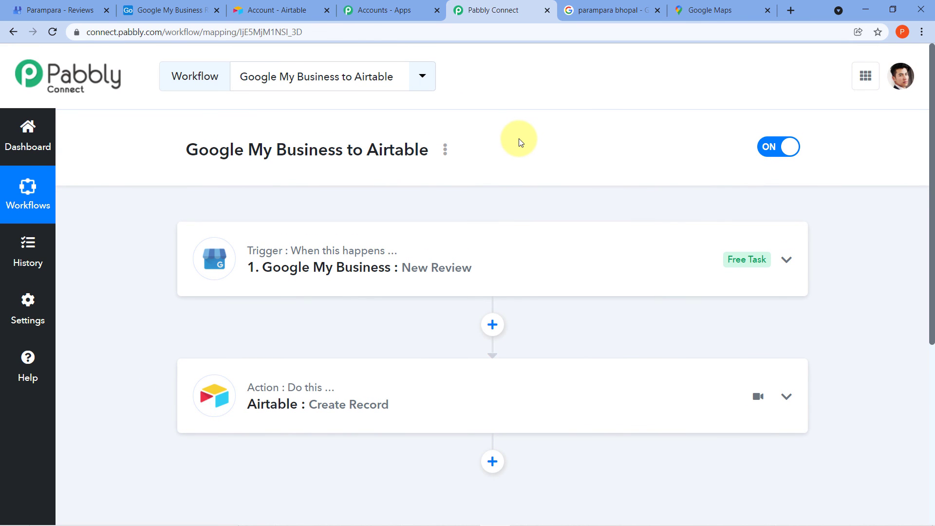